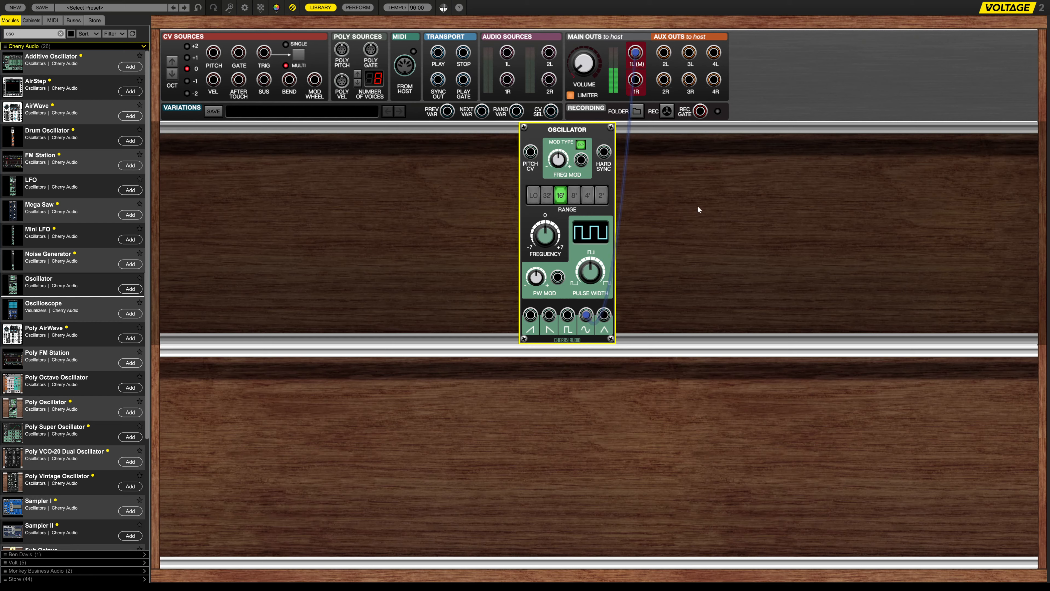
Add an LFO module beside the Oscillator and patch its sine output into the Oscillator's Pitch CV
{"action": "left_click", "coordinate": [29, 33]}
{"action": "type", "text": "lfo"}
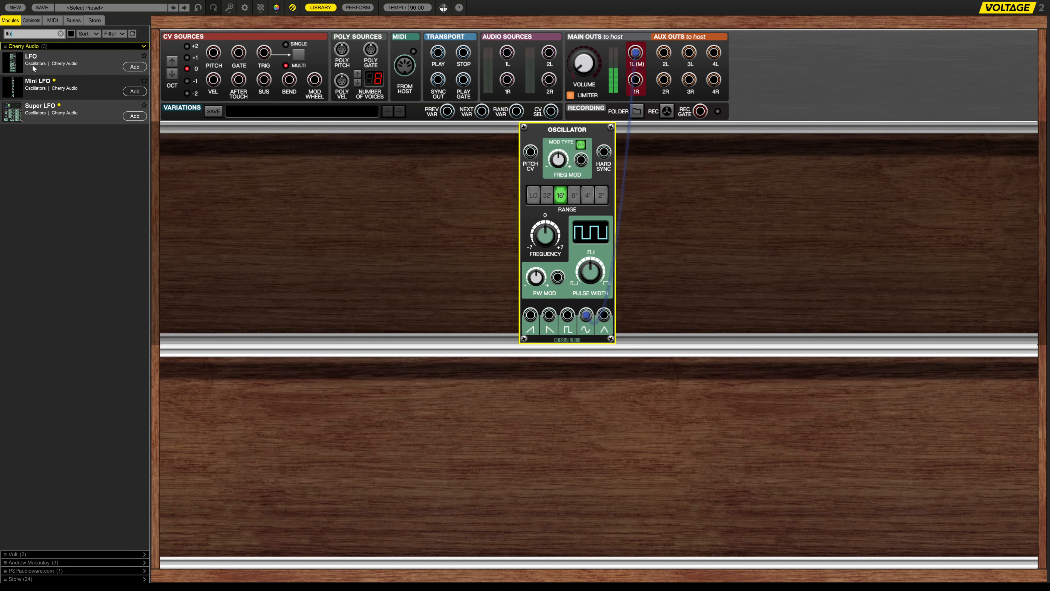
{"action": "left_click_drag", "start_coordinate": [33, 68], "coordinate": [495, 242]}
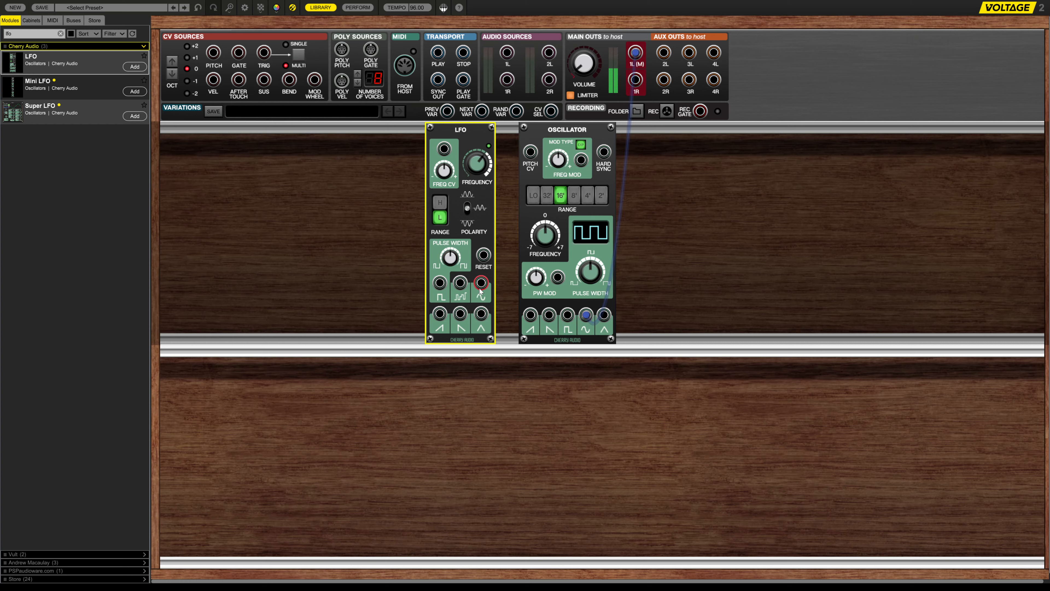
{"action": "left_click_drag", "start_coordinate": [481, 282], "coordinate": [530, 152]}
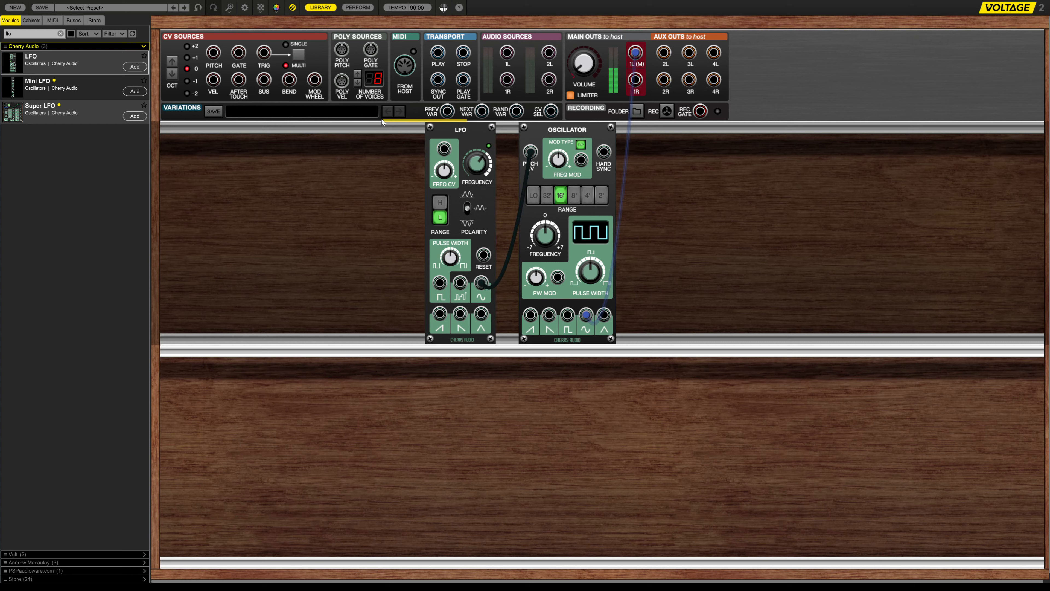
Shift the LFO and the Oscillator leftward in the rack and add an Amplifier module directly after the Oscillator
{"action": "left_click_drag", "start_coordinate": [460, 130], "coordinate": [403, 136]}
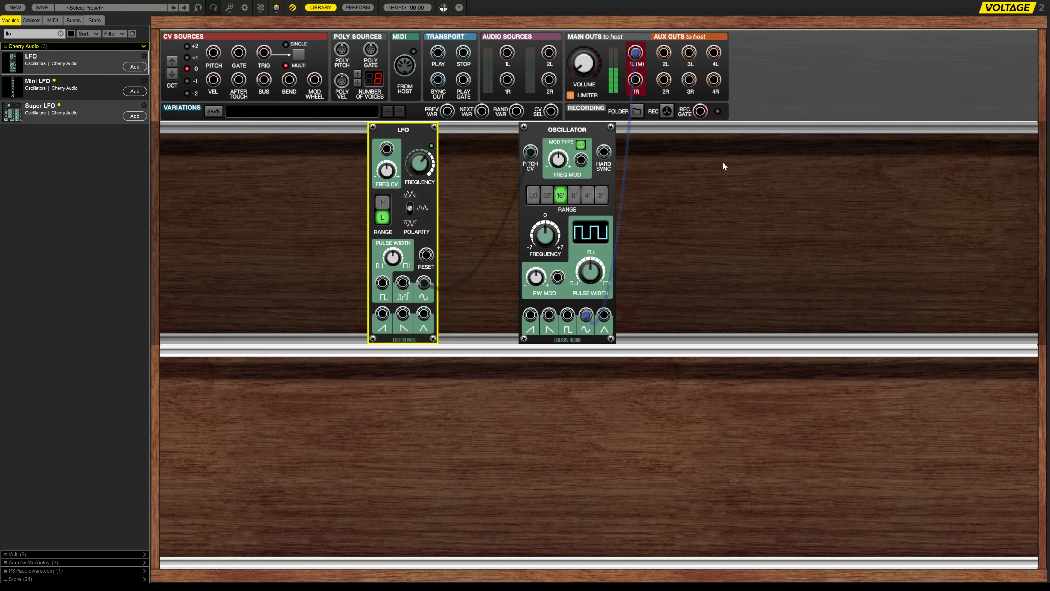
{"action": "left_click_drag", "start_coordinate": [567, 129], "coordinate": [535, 129]}
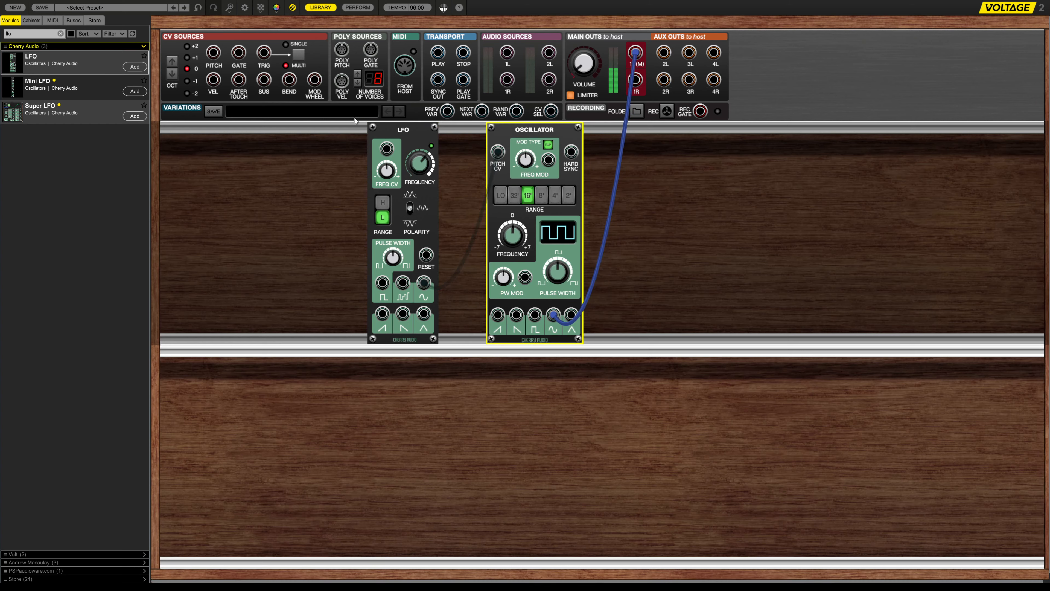
{"action": "left_click", "coordinate": [61, 34]}
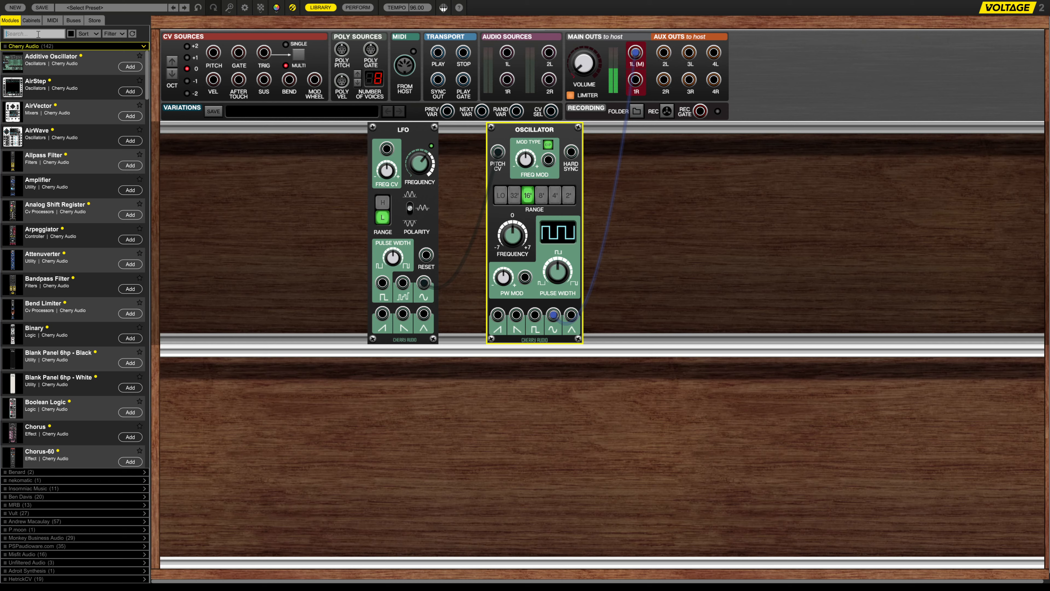
{"action": "type", "text": "am"}
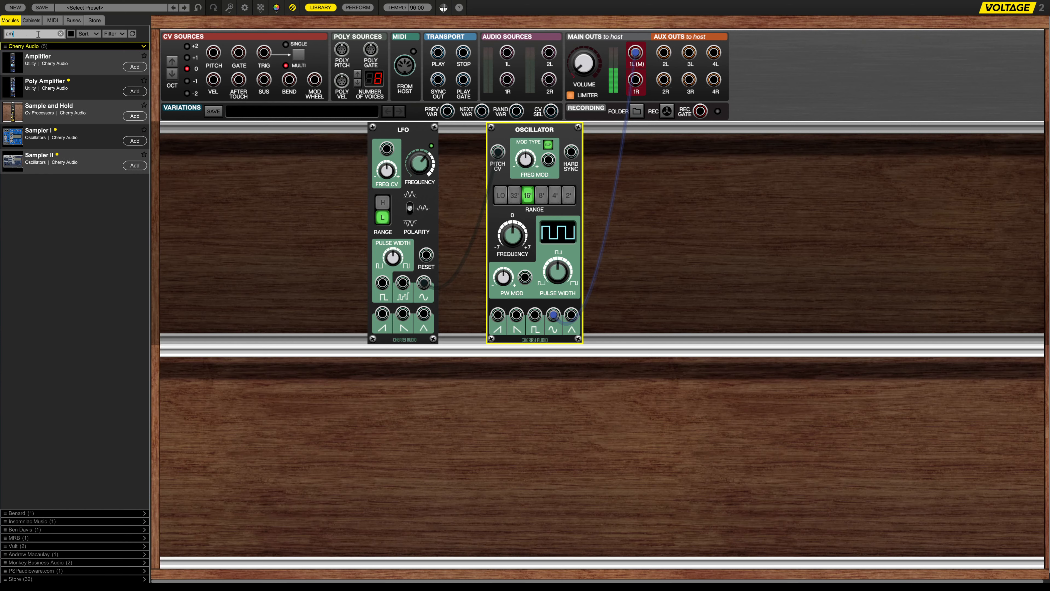
{"action": "left_click_drag", "start_coordinate": [69, 65], "coordinate": [649, 141]}
Add a Buttons 2/1 module beside the Amplifier and patch its first CV out into the Amplifier's CV Amount input
{"action": "left_click", "coordinate": [34, 34]}
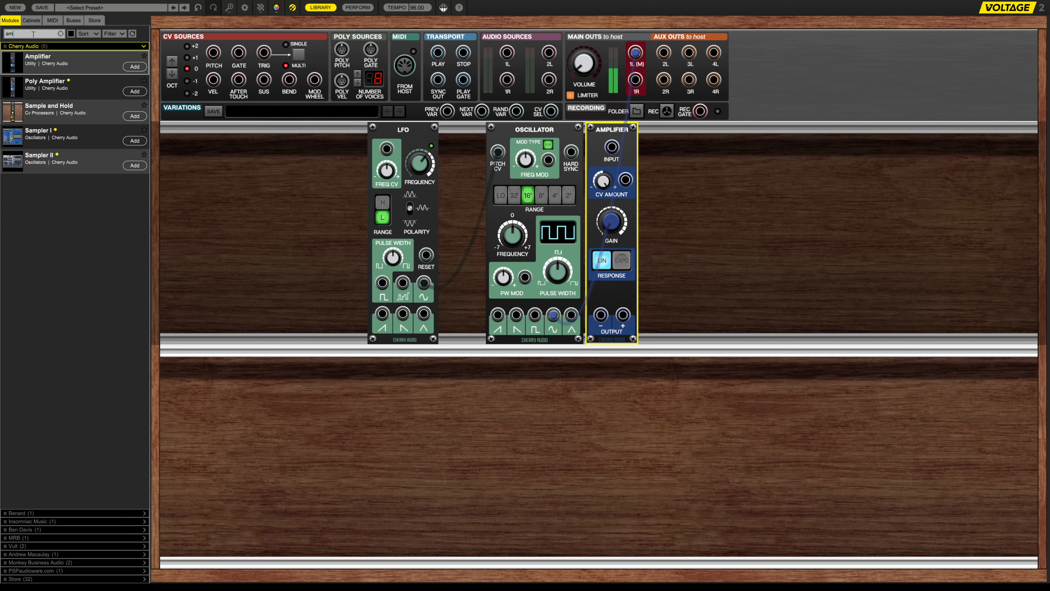
{"action": "type", "text": "but"}
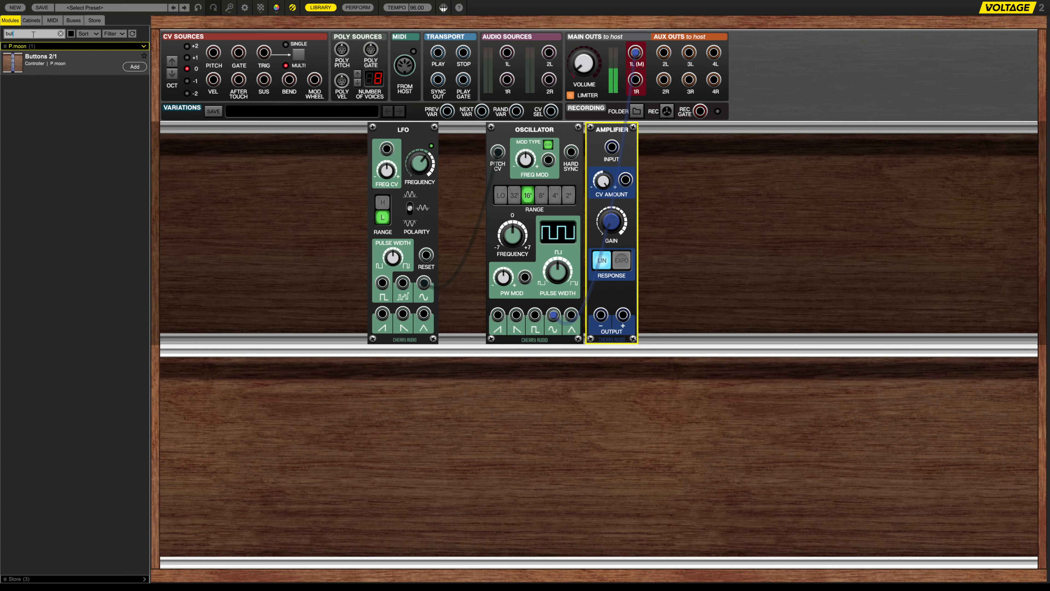
{"action": "left_click_drag", "start_coordinate": [23, 53], "coordinate": [625, 179]}
Route the Oscillator's sine through the Amplifier's input and + output to main out 1L, testing it with button 1
{"action": "left_click_drag", "start_coordinate": [636, 52], "coordinate": [611, 147]}
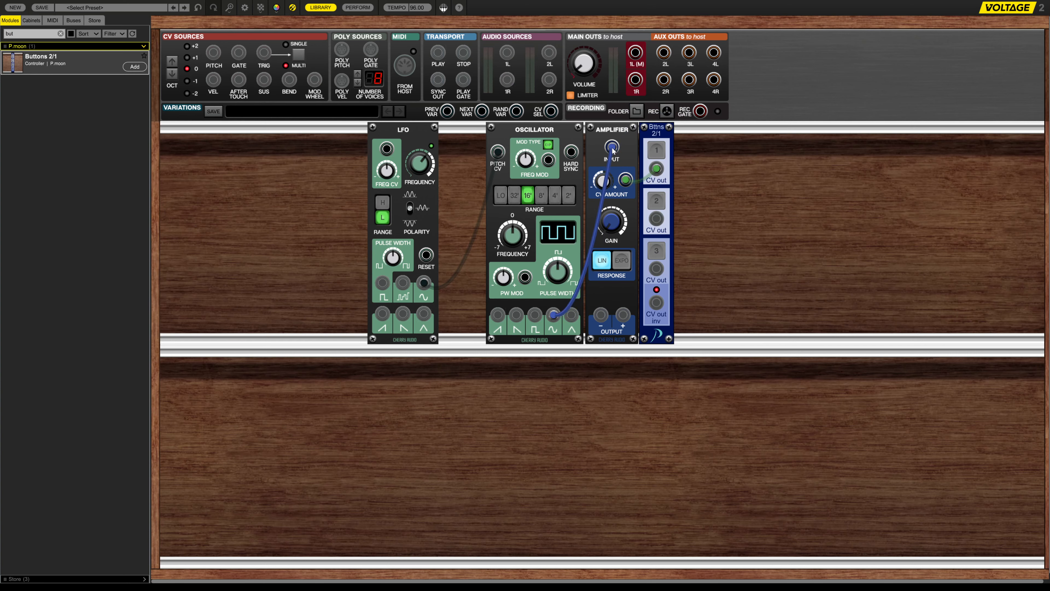
{"action": "left_click_drag", "start_coordinate": [623, 317], "coordinate": [636, 52]}
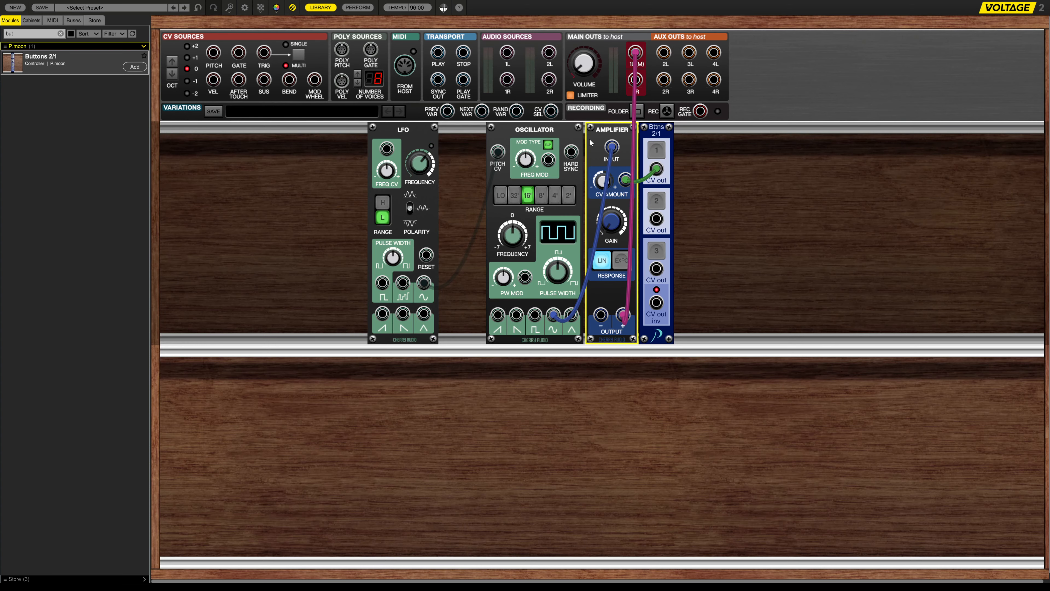
{"action": "left_click", "coordinate": [657, 151]}
{"action": "left_click", "coordinate": [658, 151]}
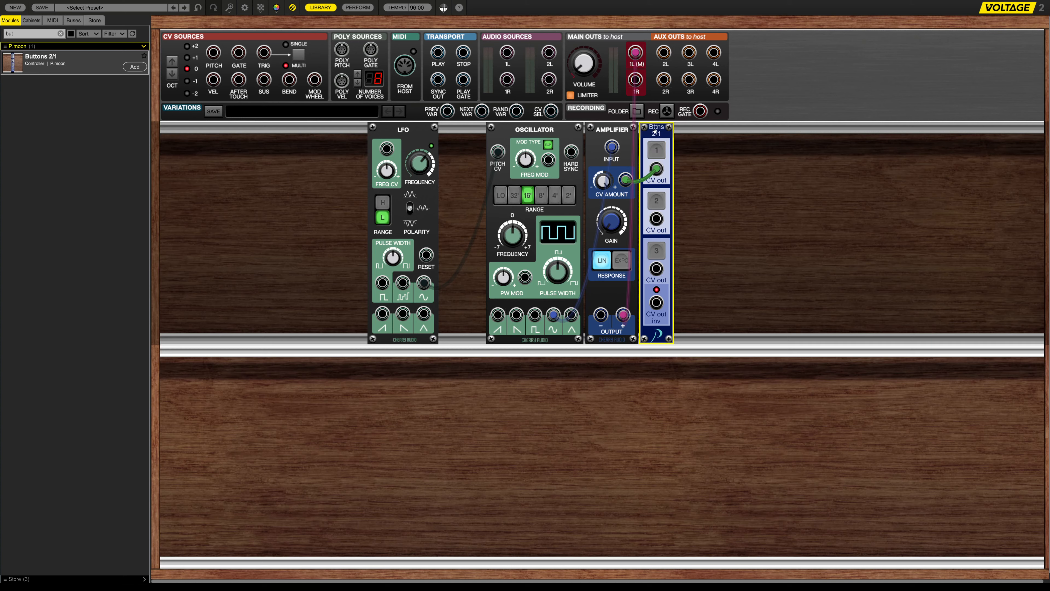
Move the Amplifier and Buttons 2/1 modules together, leaving a gap after the Oscillator, and toggle button 1 on and off
{"action": "left_click_drag", "start_coordinate": [655, 132], "coordinate": [749, 132]}
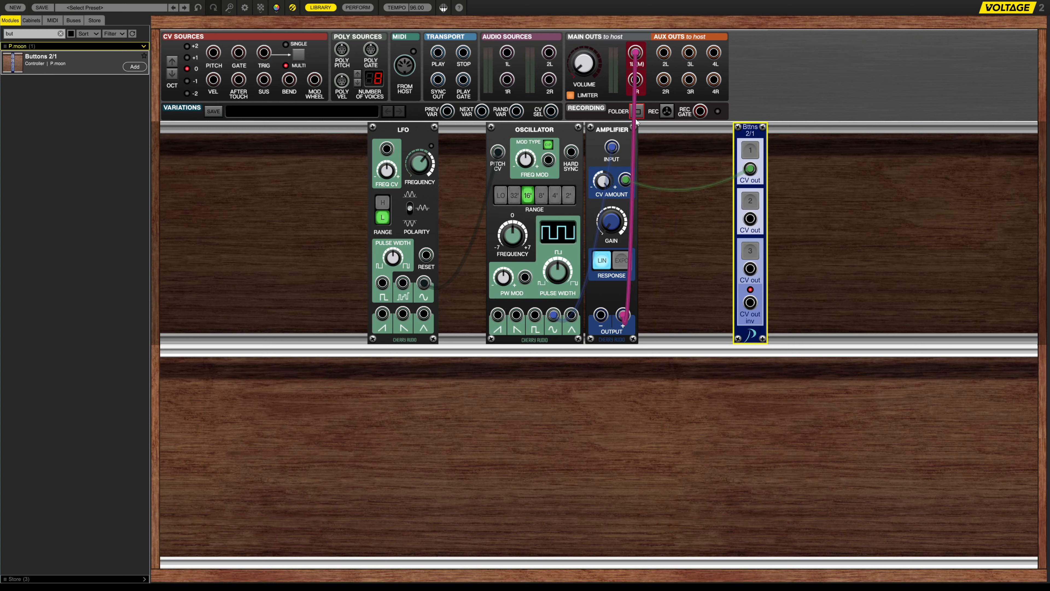
{"action": "mouse_move", "coordinate": [609, 131]}
{"action": "left_mouse_down"}
{"action": "mouse_move", "coordinate": [677, 129]}
{"action": "mouse_move", "coordinate": [608, 143]}
{"action": "left_mouse_up"}
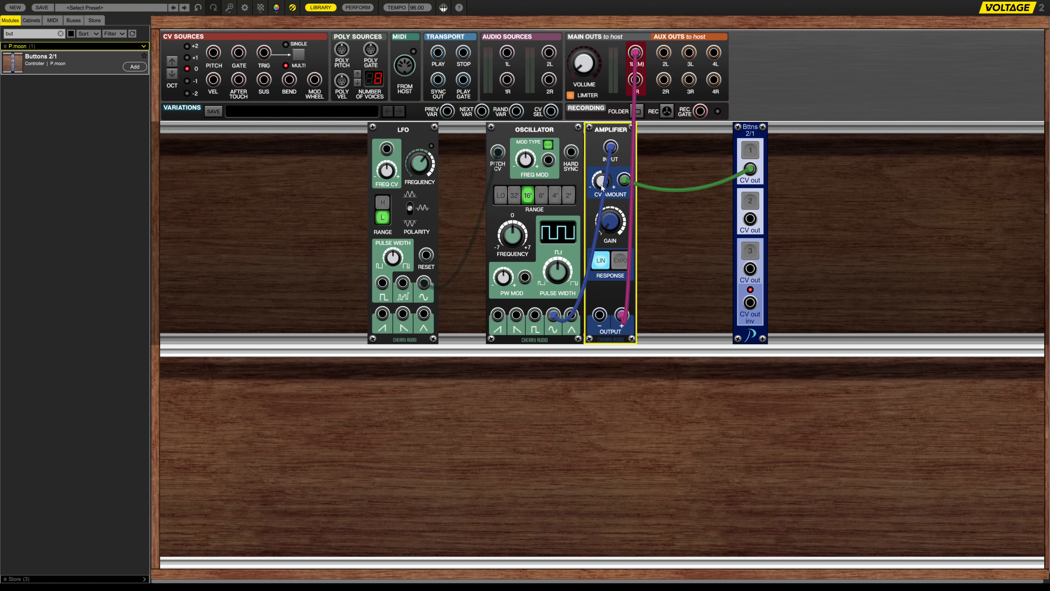
{"action": "left_click_drag", "start_coordinate": [763, 127], "coordinate": [710, 128]}
{"action": "left_click_drag", "start_coordinate": [615, 133], "coordinate": [657, 133]}
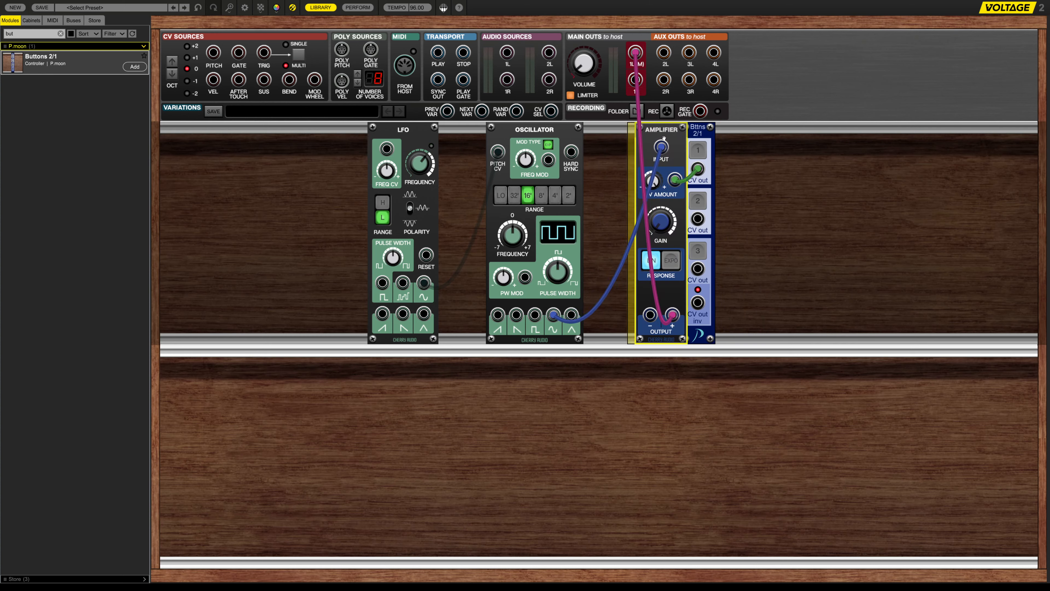
{"action": "left_click", "coordinate": [699, 151]}
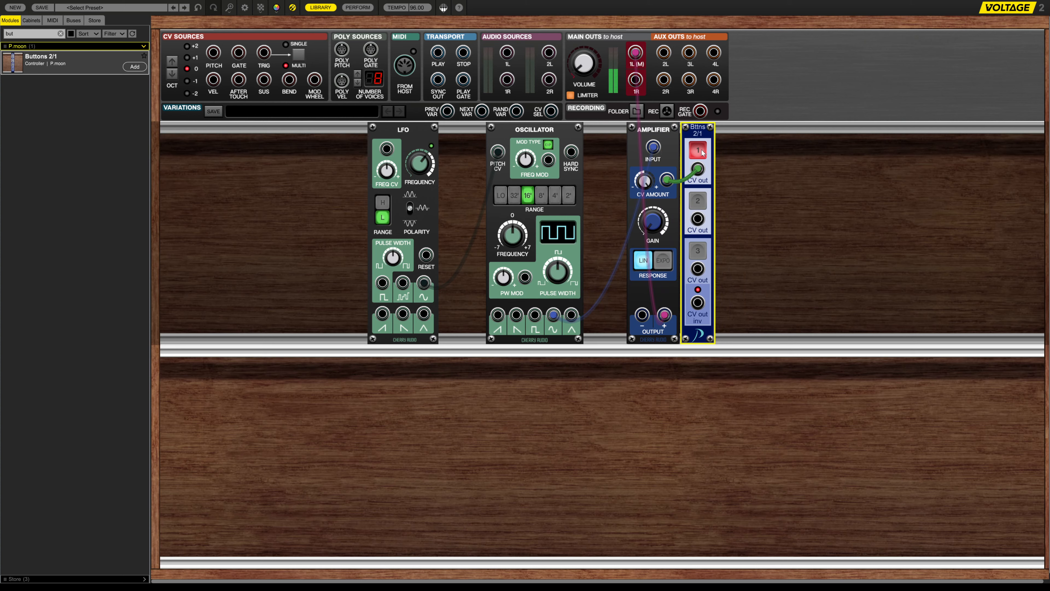
{"action": "left_click", "coordinate": [698, 151]}
Add an Oscilloscope in the rack row below and connect the LFO's sine output to its Input A
{"action": "double_click", "coordinate": [28, 33]}
{"action": "type", "text": "osc"}
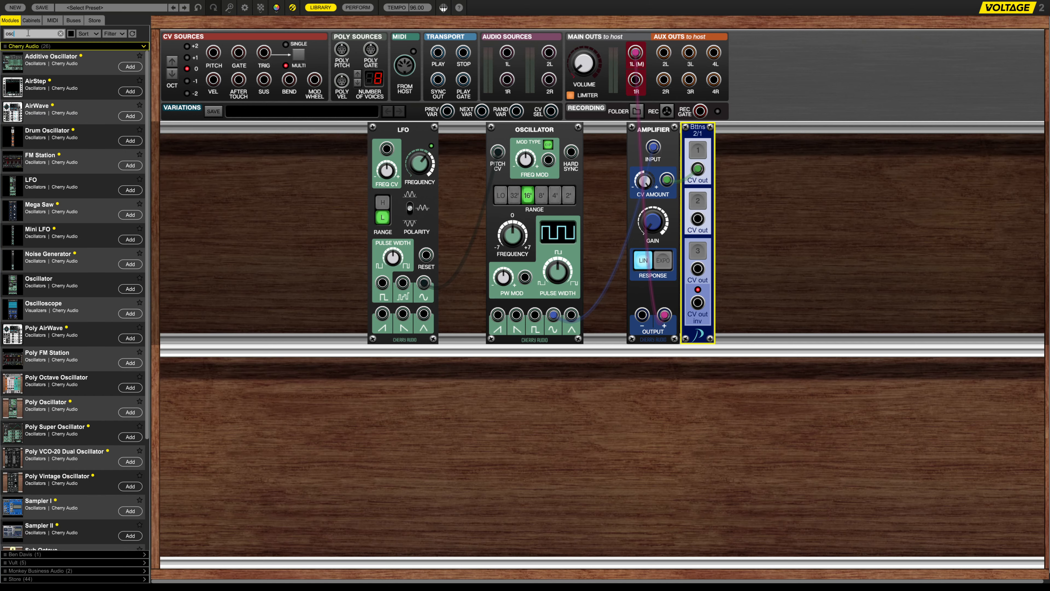
{"action": "mouse_move", "coordinate": [48, 321]}
{"action": "left_mouse_down"}
{"action": "mouse_move", "coordinate": [29, 434]}
{"action": "mouse_move", "coordinate": [486, 457]}
{"action": "mouse_move", "coordinate": [481, 469]}
{"action": "mouse_move", "coordinate": [429, 329]}
{"action": "mouse_move", "coordinate": [423, 283]}
{"action": "left_mouse_up"}
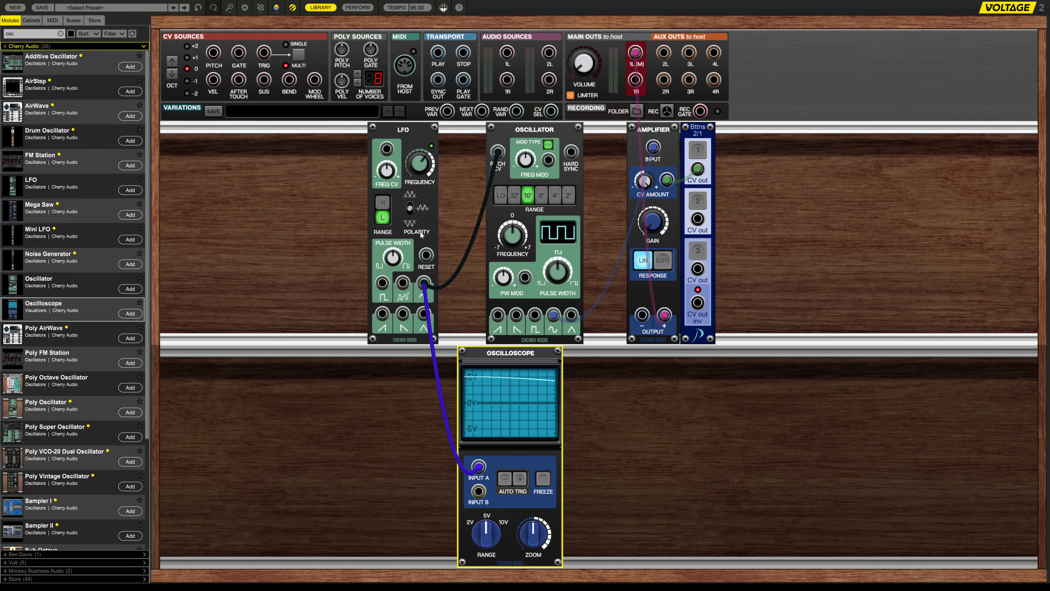
Switch the LFO's polarity to negative and audition the pitch sweep by toggling button 1 on and off
{"action": "left_click", "coordinate": [409, 233]}
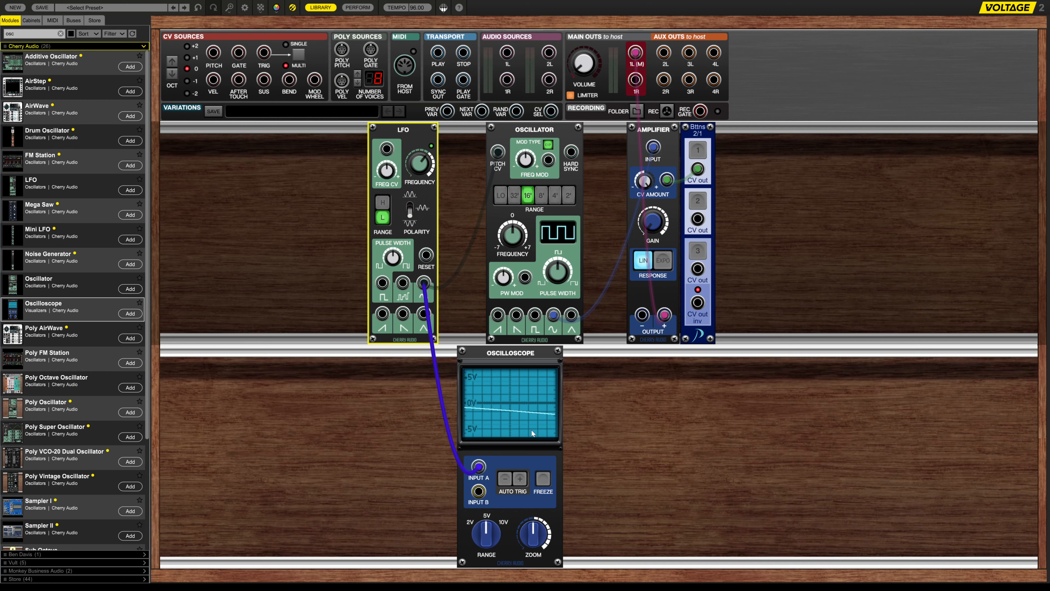
{"action": "left_click", "coordinate": [698, 149]}
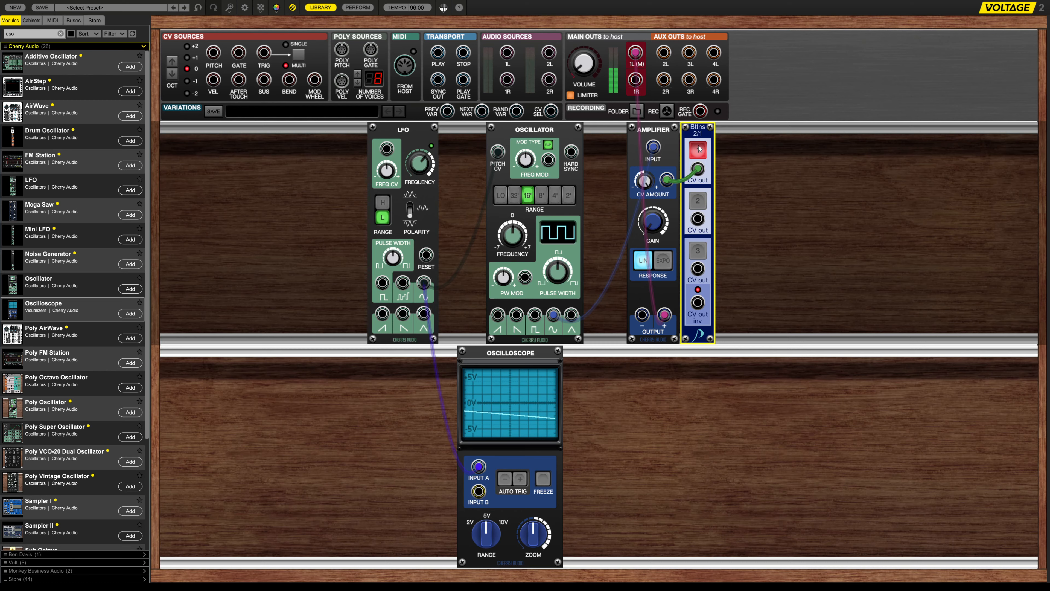
{"action": "left_click", "coordinate": [698, 150]}
Switch the LFO's polarity to positive and audition the pitch sweep with button 1
{"action": "left_click", "coordinate": [410, 213]}
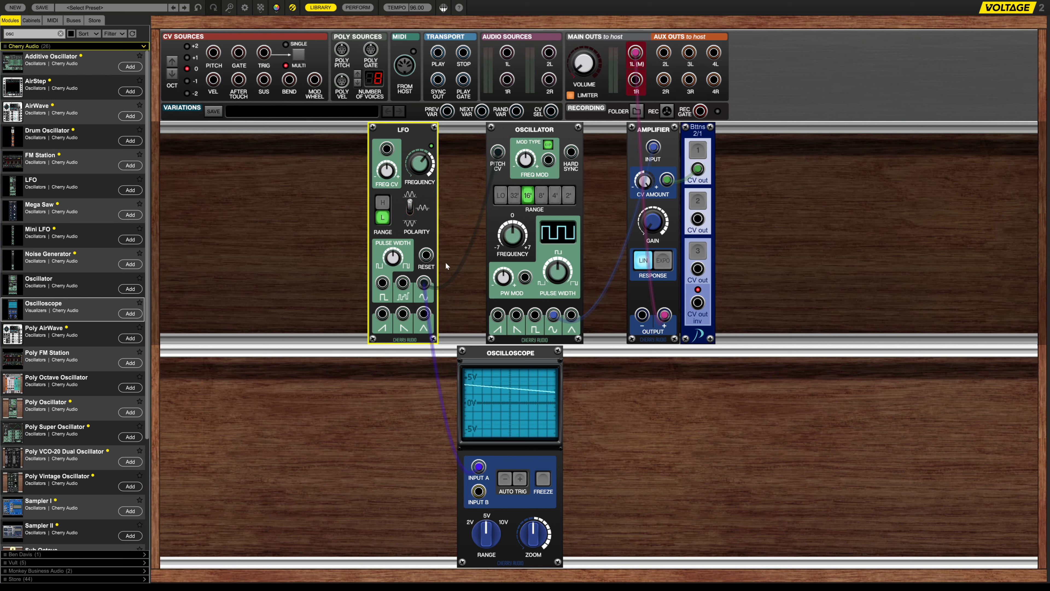
{"action": "left_click", "coordinate": [699, 150]}
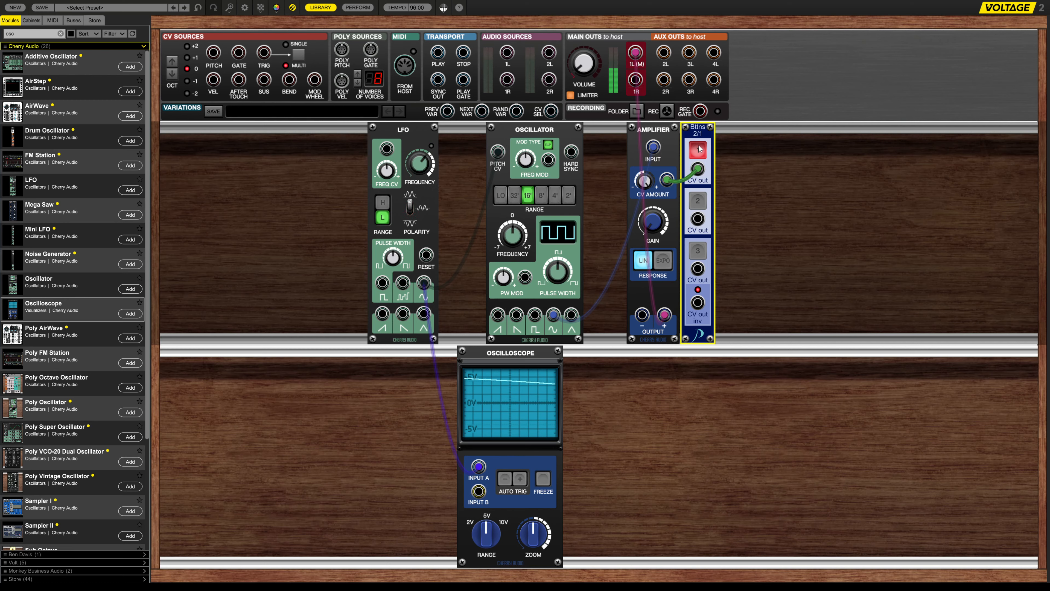
{"action": "left_click", "coordinate": [698, 150]}
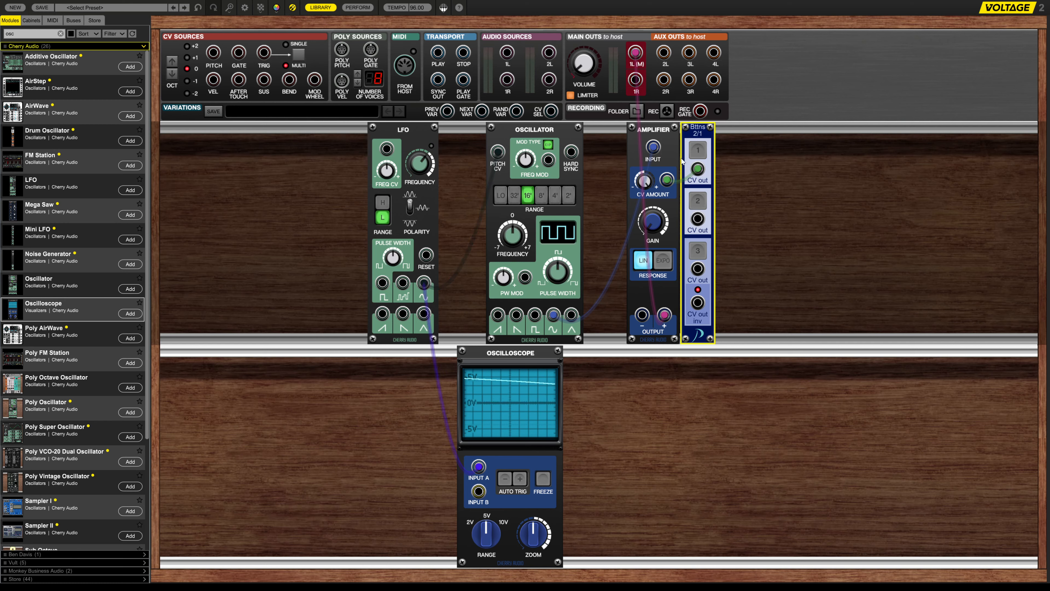
{"action": "left_click", "coordinate": [702, 151]}
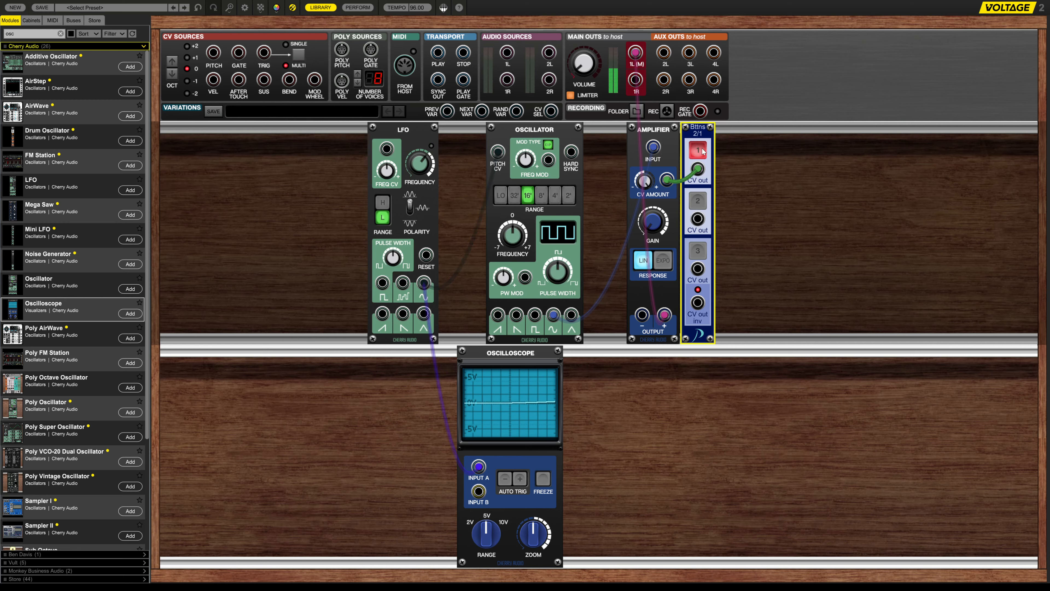
{"action": "left_click", "coordinate": [702, 151]}
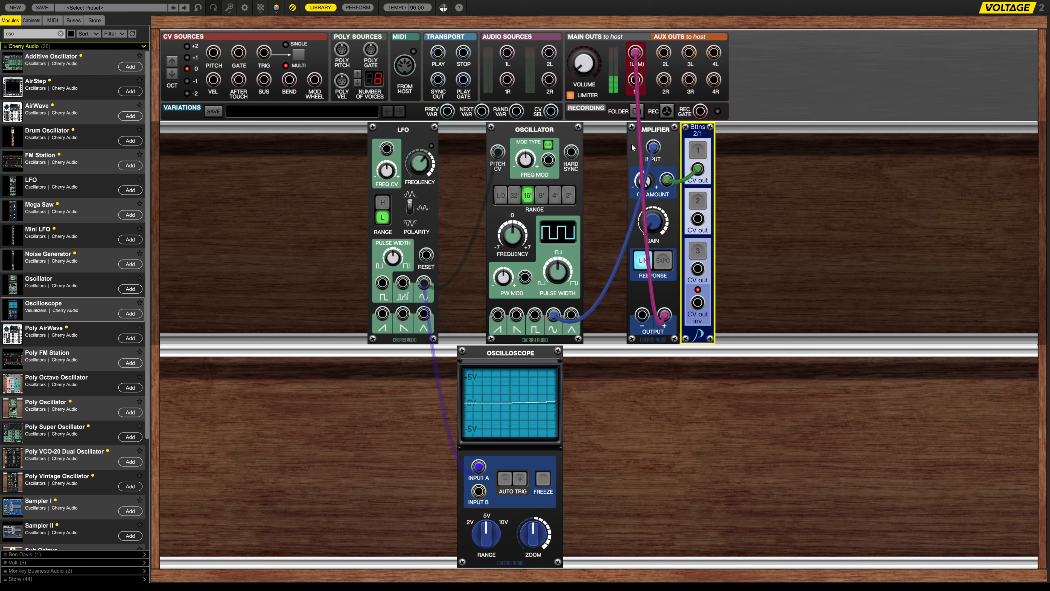
Move the Oscillator against the Amplifier and add a Quantizer between the LFO and Oscillator, fed by the LFO's sine output
{"action": "left_click_drag", "start_coordinate": [531, 135], "coordinate": [573, 135]}
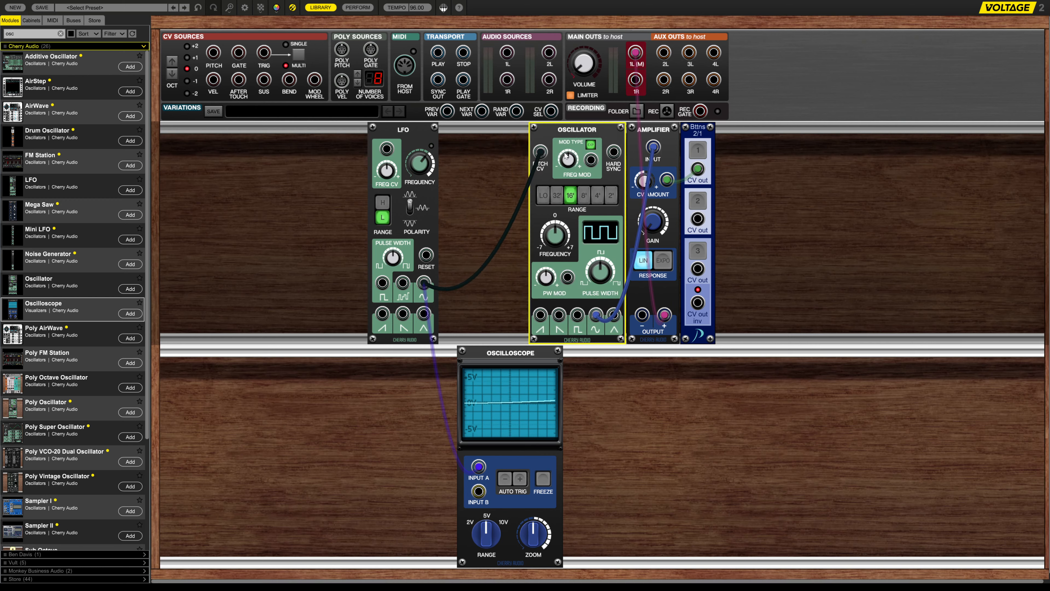
{"action": "left_click", "coordinate": [18, 33]}
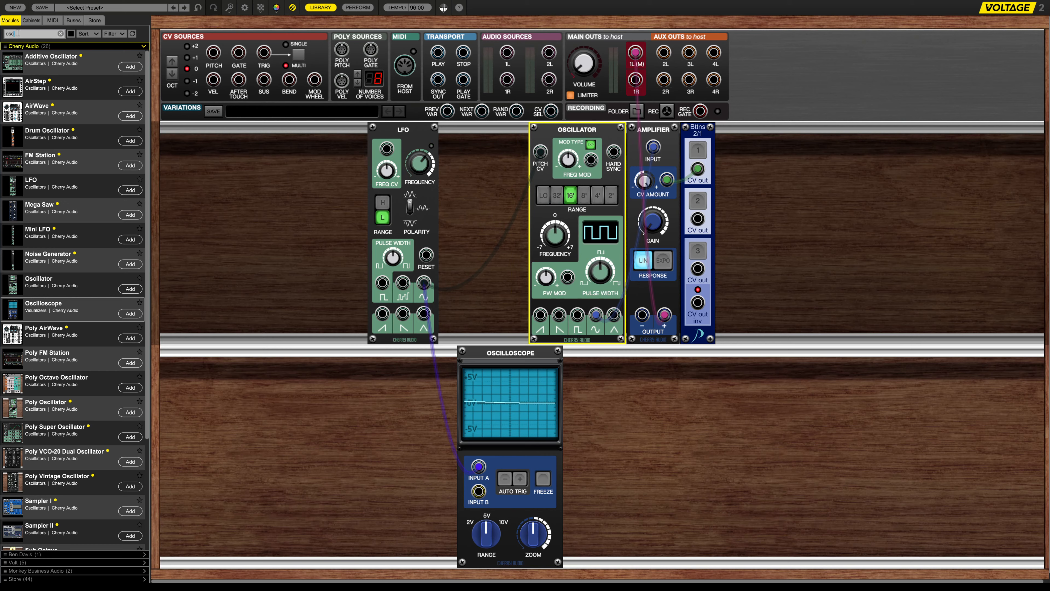
{"action": "type", "text": "qua"}
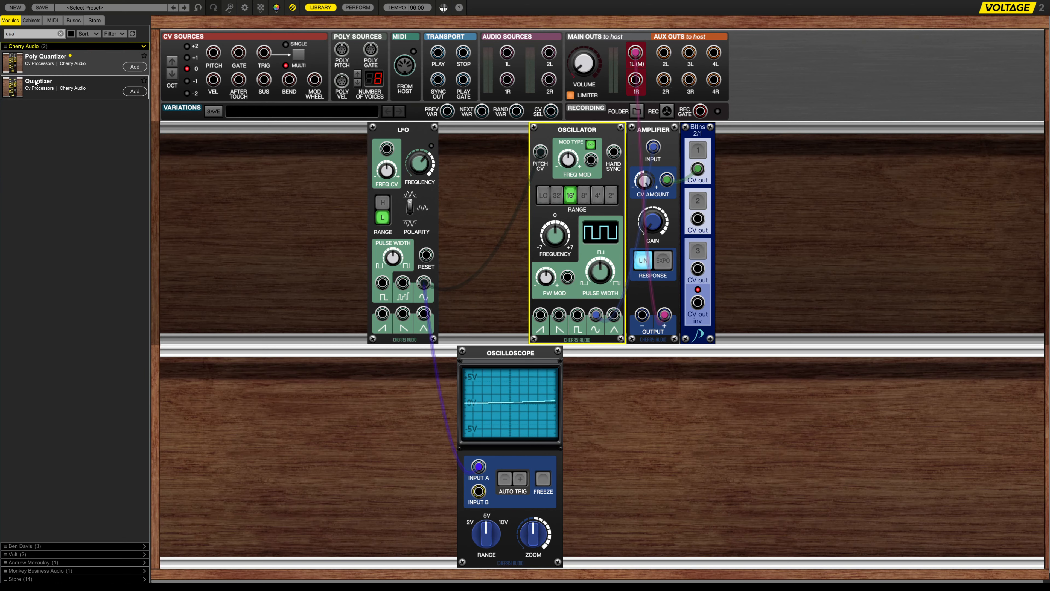
{"action": "left_click_drag", "start_coordinate": [38, 83], "coordinate": [482, 145]}
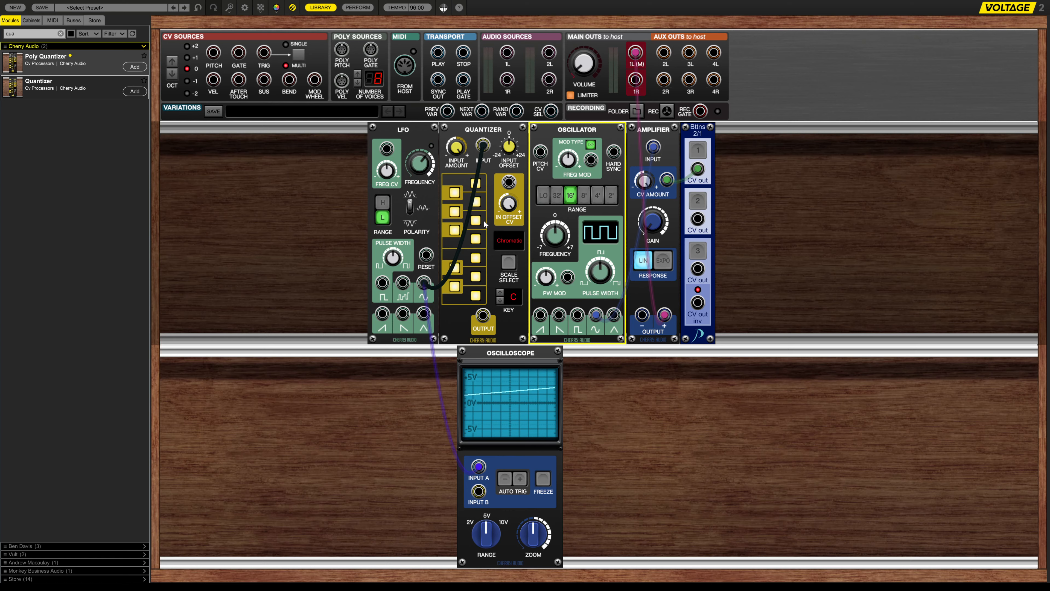
Patch the Quantizer's output into the Oscillator's Pitch CV and audition the quantized pitch with button 1
{"action": "left_click_drag", "start_coordinate": [482, 315], "coordinate": [541, 153]}
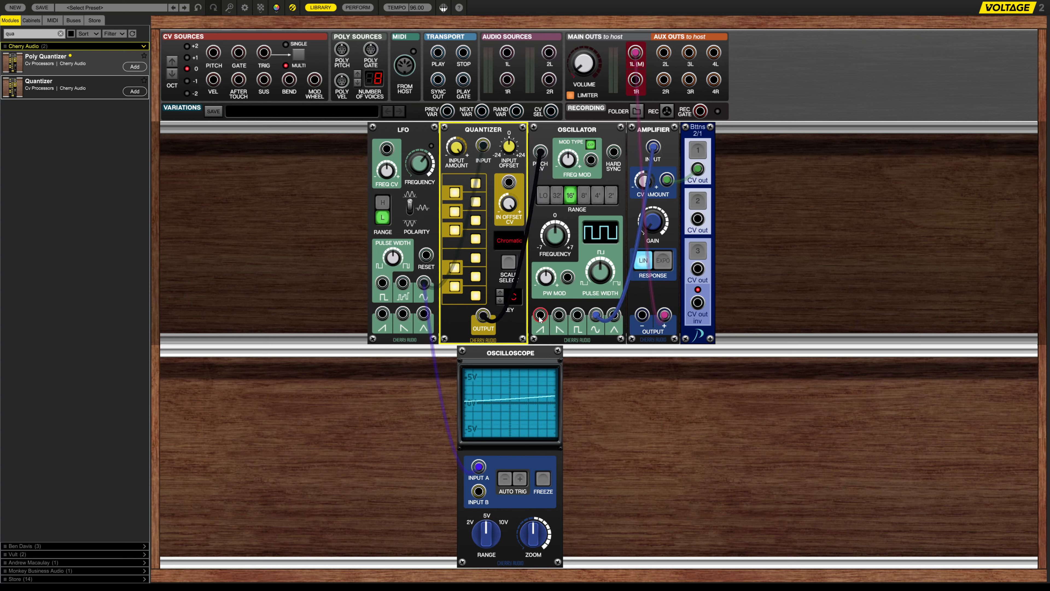
{"action": "left_click", "coordinate": [698, 151]}
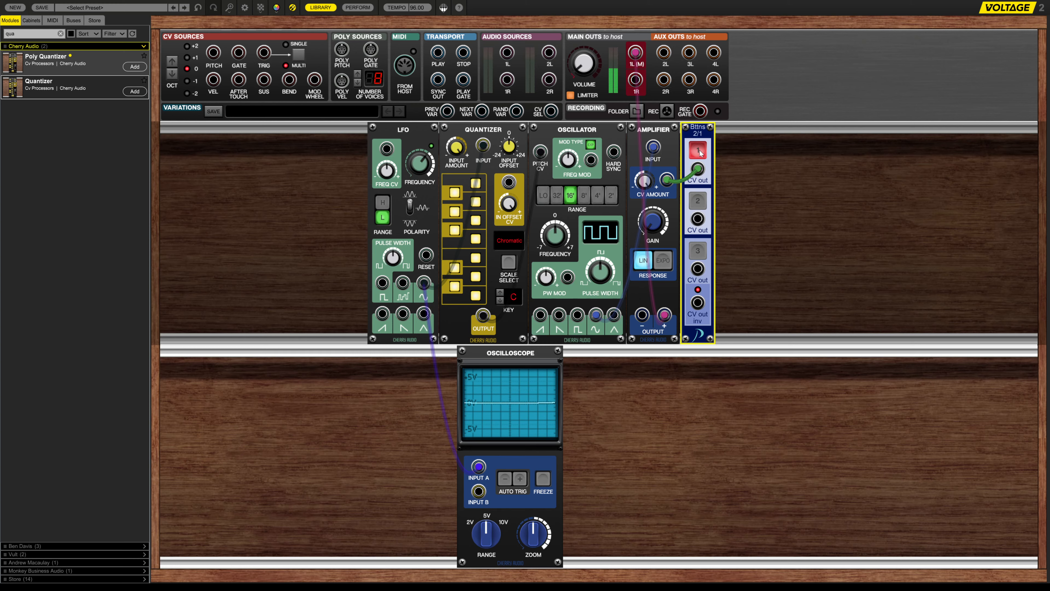
{"action": "left_click", "coordinate": [698, 151]}
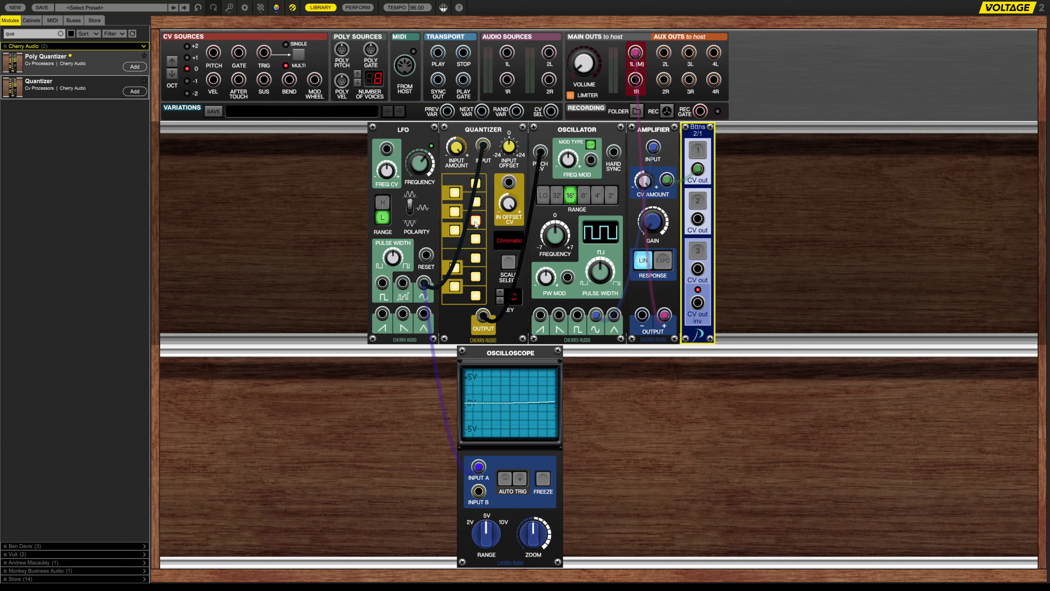
Move the LFO's Quantizer and Oscilloscope cables from the sine to the stepped random output, and turn on button 1
{"action": "left_click", "coordinate": [422, 286]}
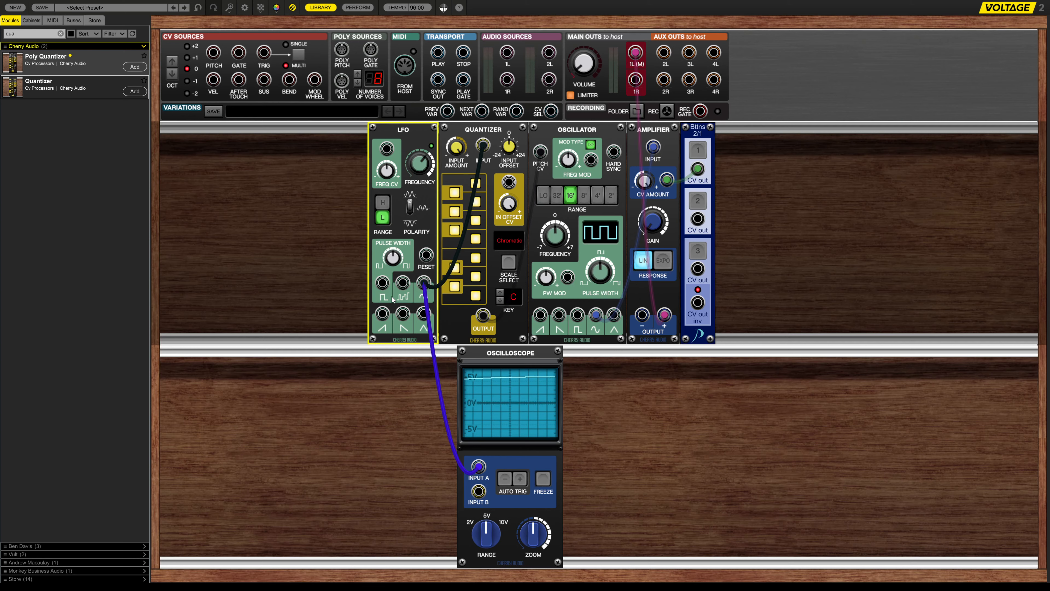
{"action": "left_click_drag", "start_coordinate": [421, 286], "coordinate": [403, 283]}
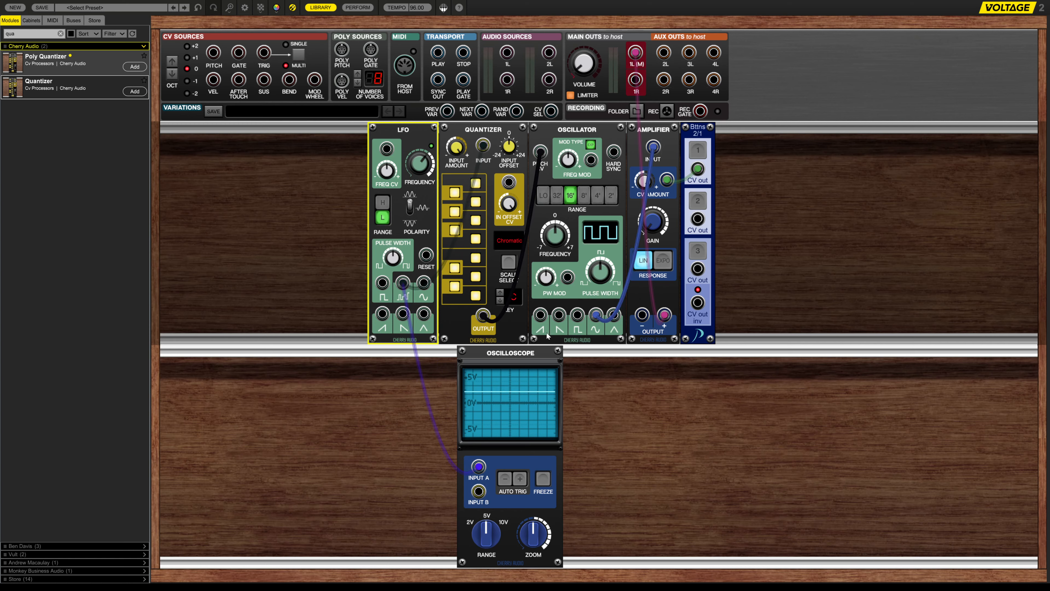
{"action": "left_click", "coordinate": [697, 150]}
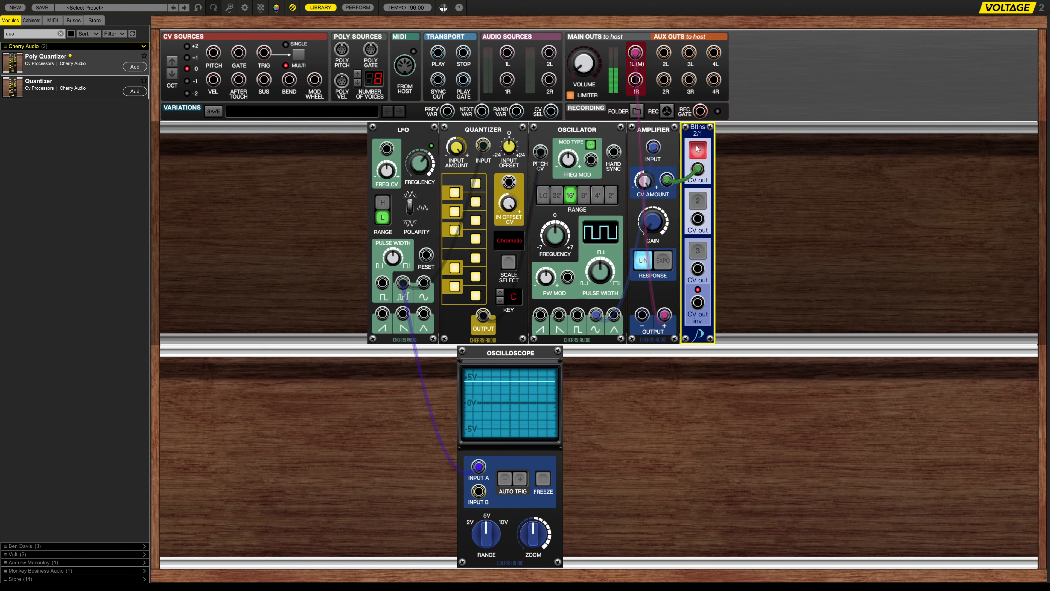
Turn off button 1 and change the Quantizer's scale to Major
{"action": "left_click", "coordinate": [697, 150]}
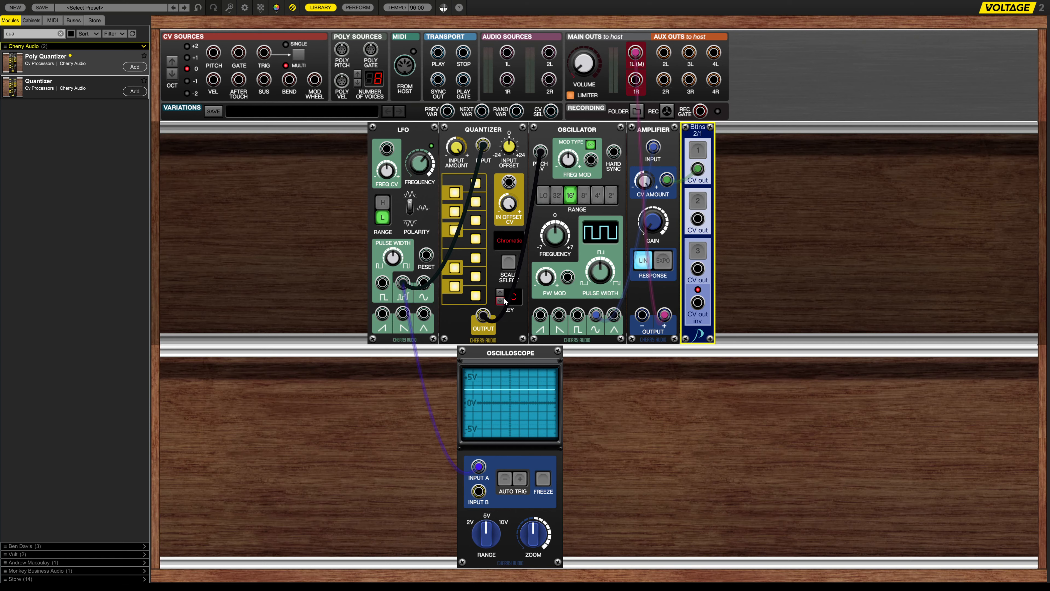
{"action": "left_click", "coordinate": [508, 265]}
{"action": "left_click", "coordinate": [519, 270]}
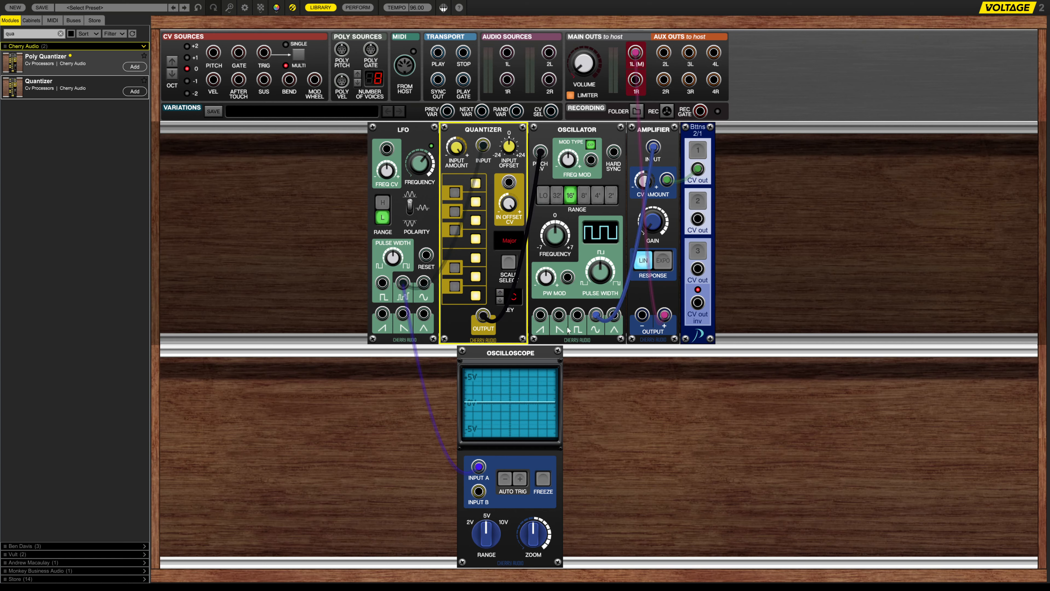
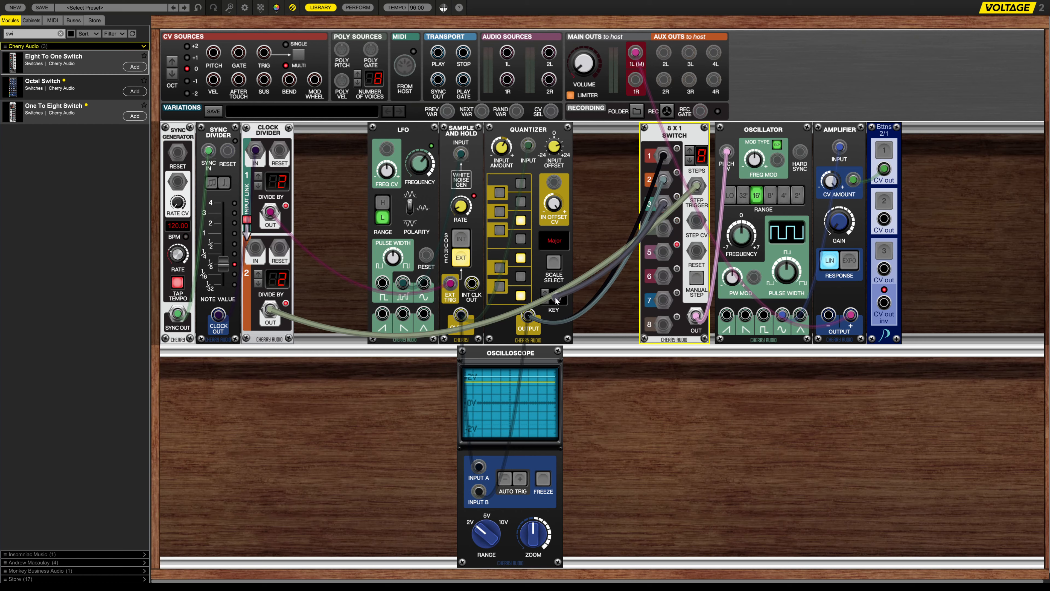
Patch the Quantizer's output into the 8 x 1 Switch's input 4 with the step count at 4, and audition it with button 1
{"action": "left_click_drag", "start_coordinate": [663, 227], "coordinate": [528, 315]}
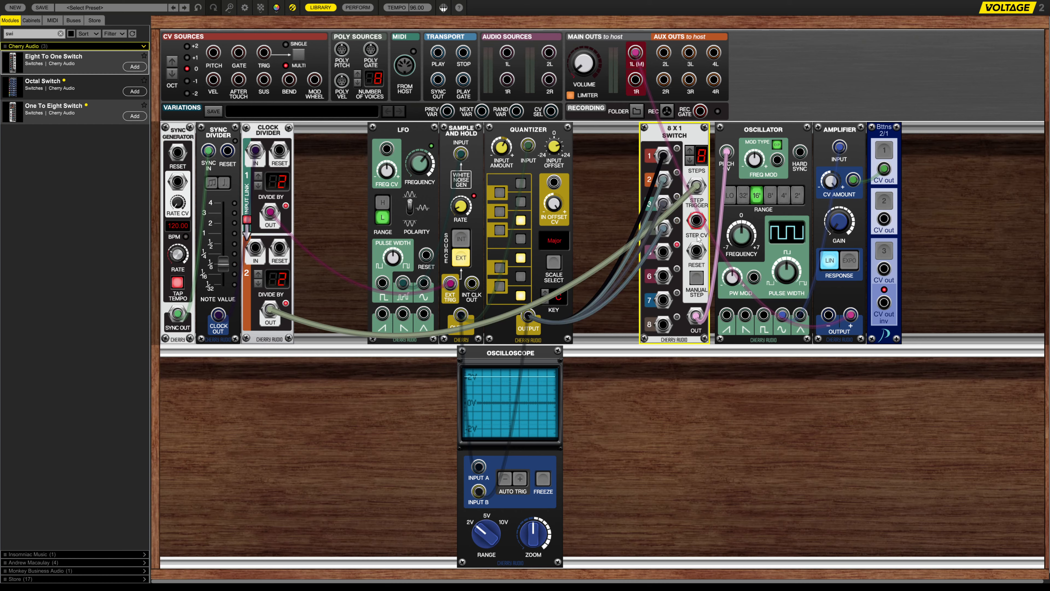
{"action": "left_click", "coordinate": [690, 160]}
{"action": "left_click", "coordinate": [690, 160]}
{"action": "left_click", "coordinate": [690, 160]}
{"action": "left_click", "coordinate": [690, 160]}
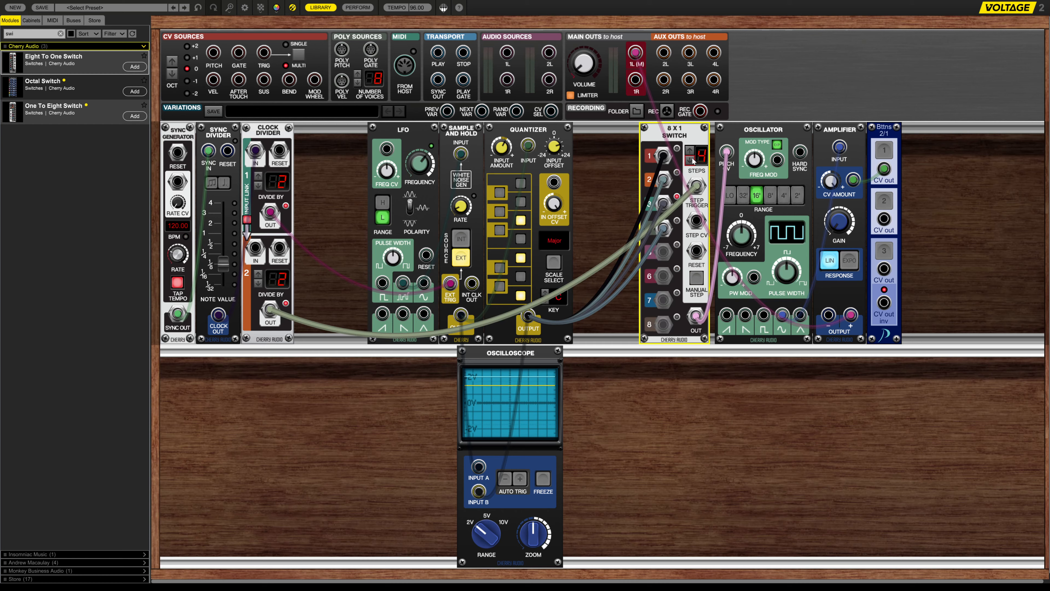
{"action": "left_click", "coordinate": [883, 149]}
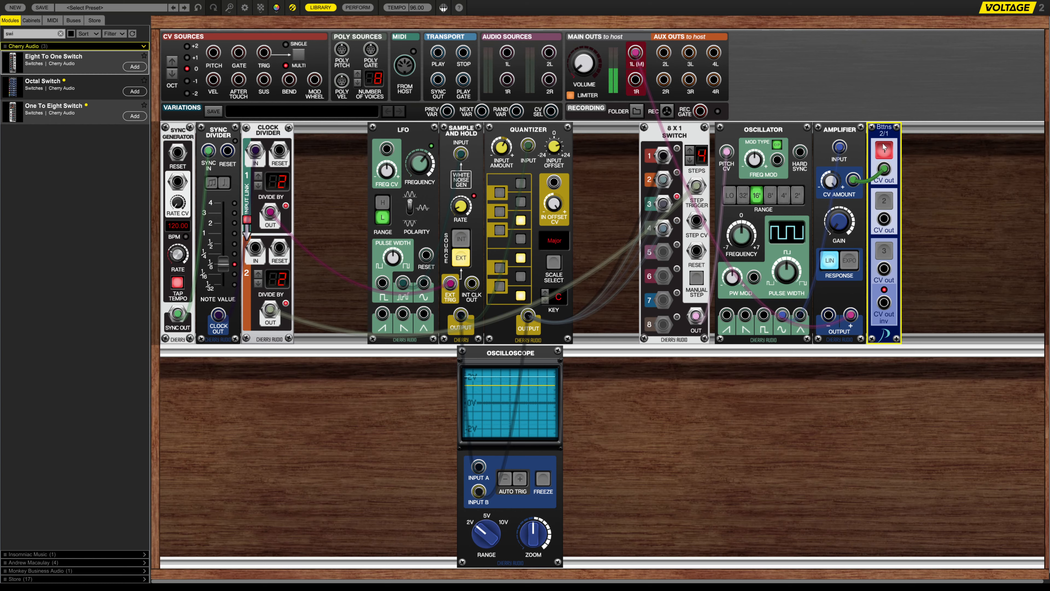
{"action": "left_click", "coordinate": [883, 149]}
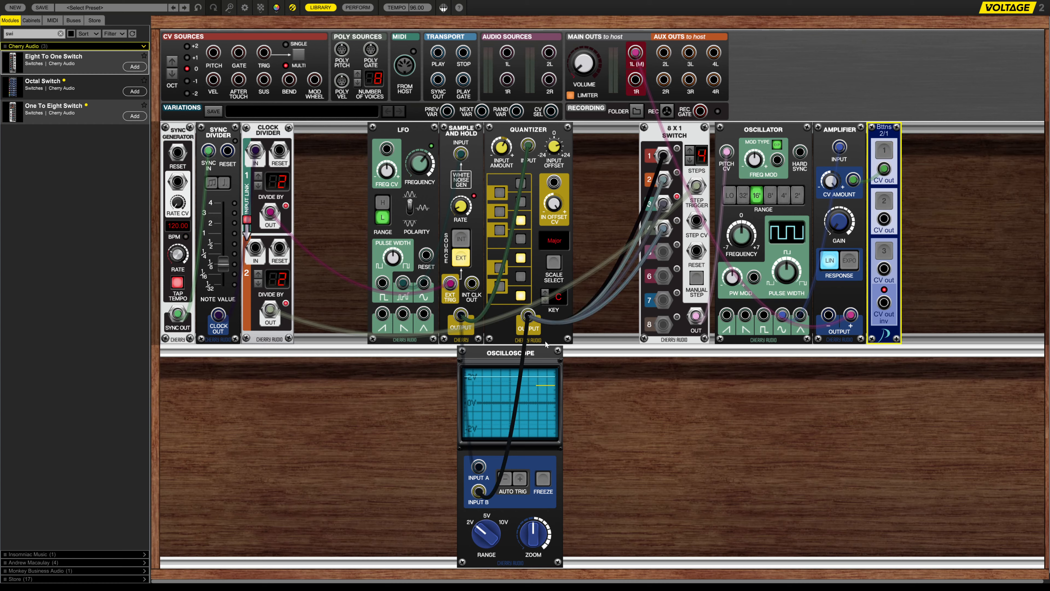
Add B to the Quantizer's active C, E and G notes, and audition the result with button 1
{"action": "left_click", "coordinate": [522, 239]}
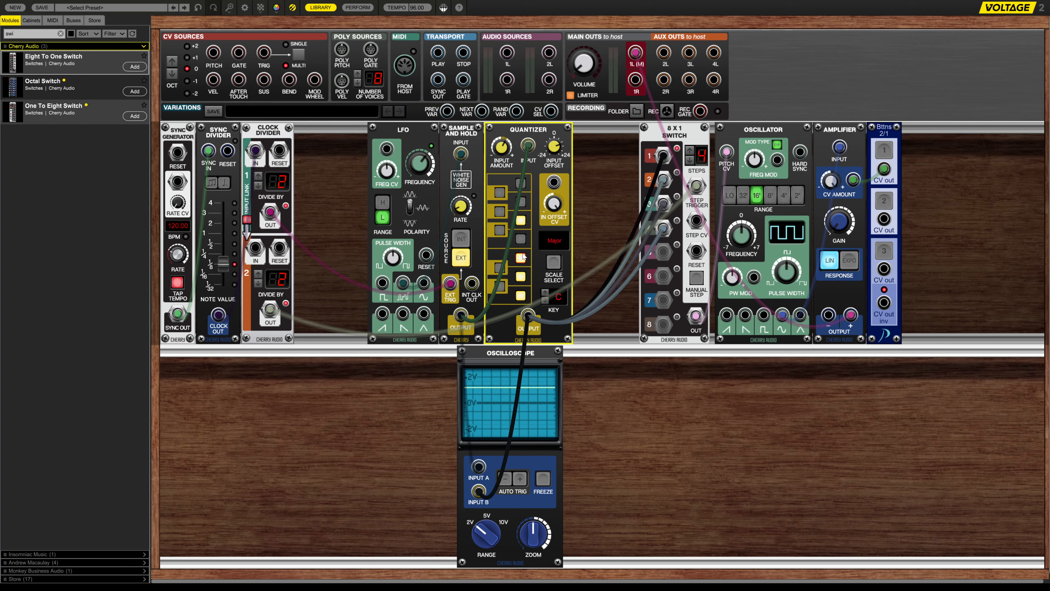
{"action": "left_click", "coordinate": [520, 276]}
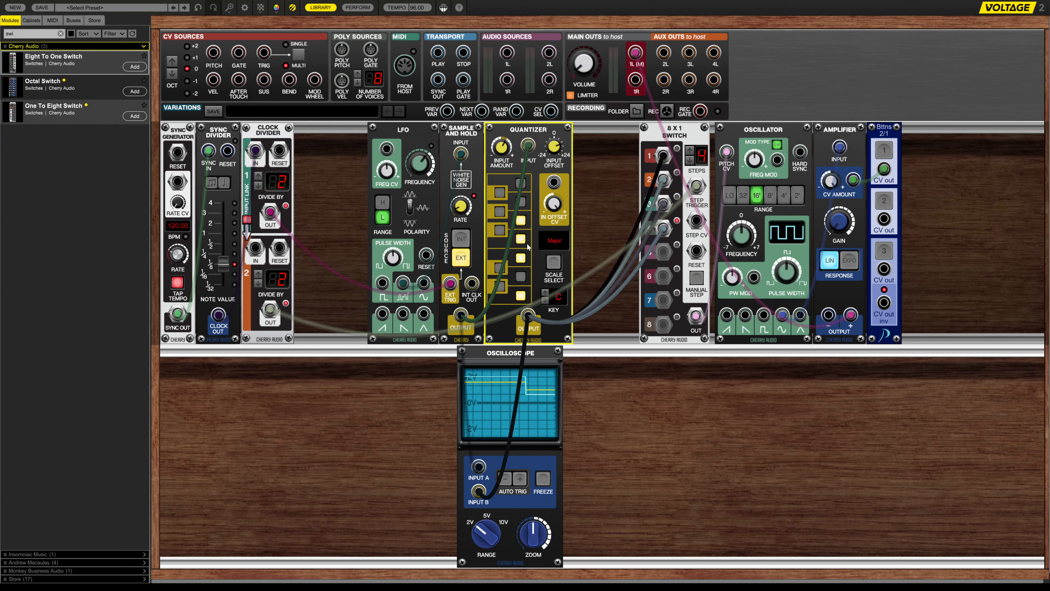
{"action": "left_click", "coordinate": [520, 183]}
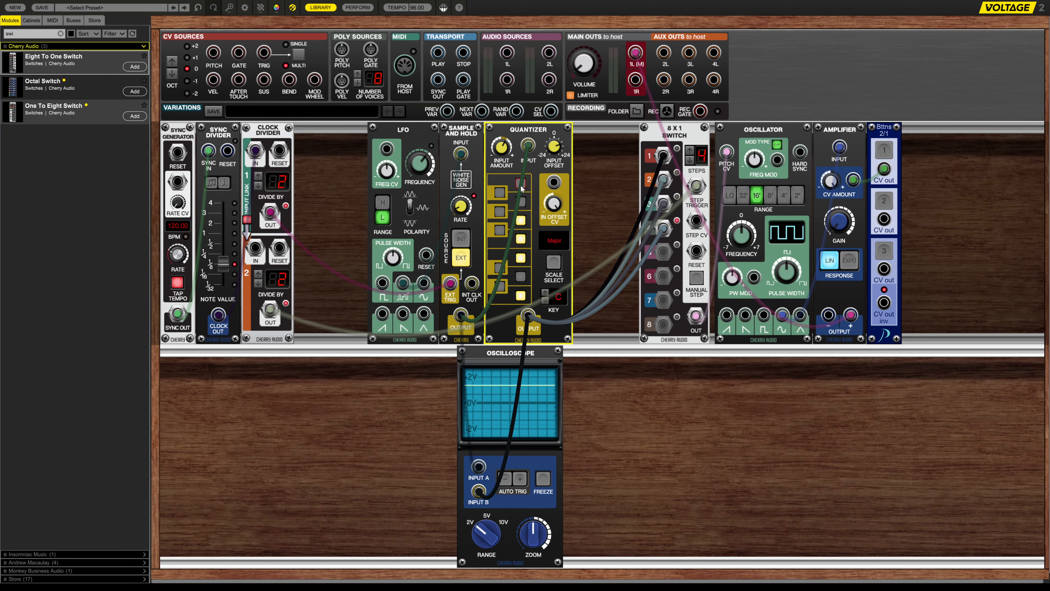
{"action": "left_click", "coordinate": [521, 239]}
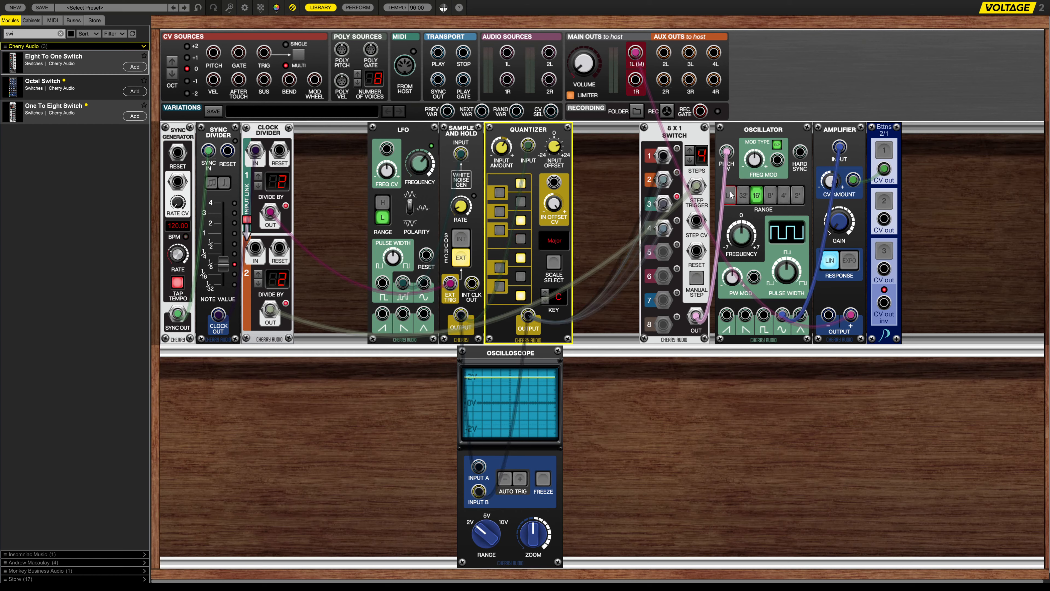
{"action": "left_click", "coordinate": [887, 148]}
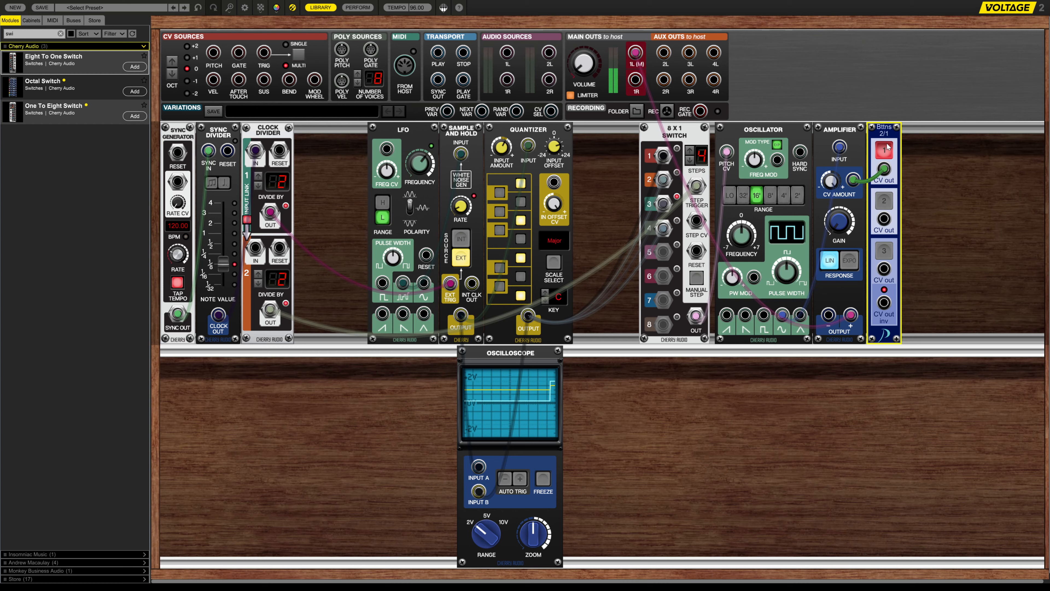
{"action": "left_click", "coordinate": [886, 147]}
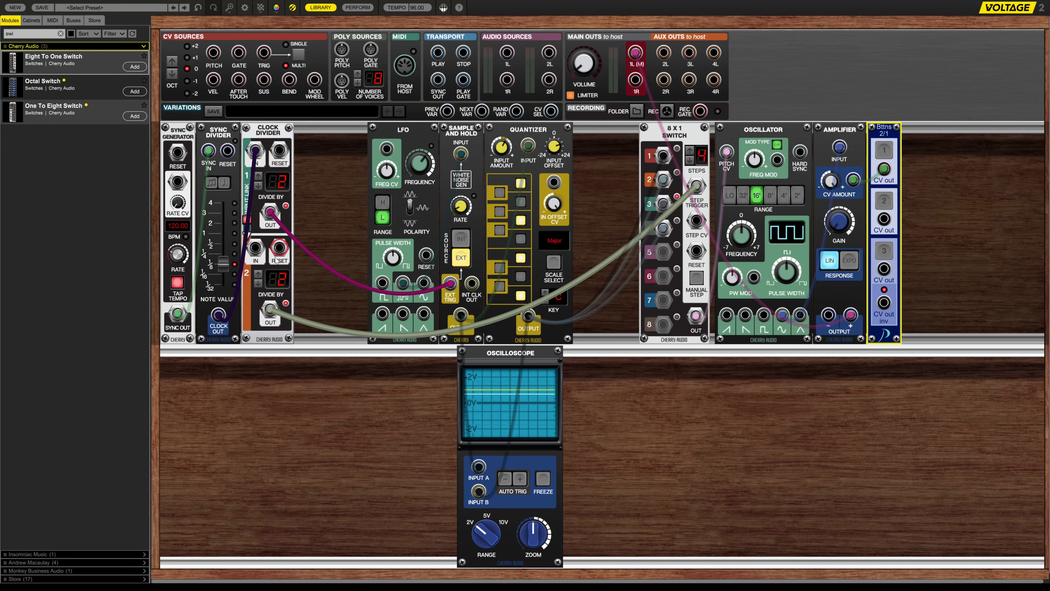
Repatch Clock Divider 1 to the Switch's Step Trigger and divider 2 to the Sample and Hold's Ext Trig, with divider 2 dividing by 4
{"action": "left_click_drag", "start_coordinate": [269, 212], "coordinate": [322, 230]}
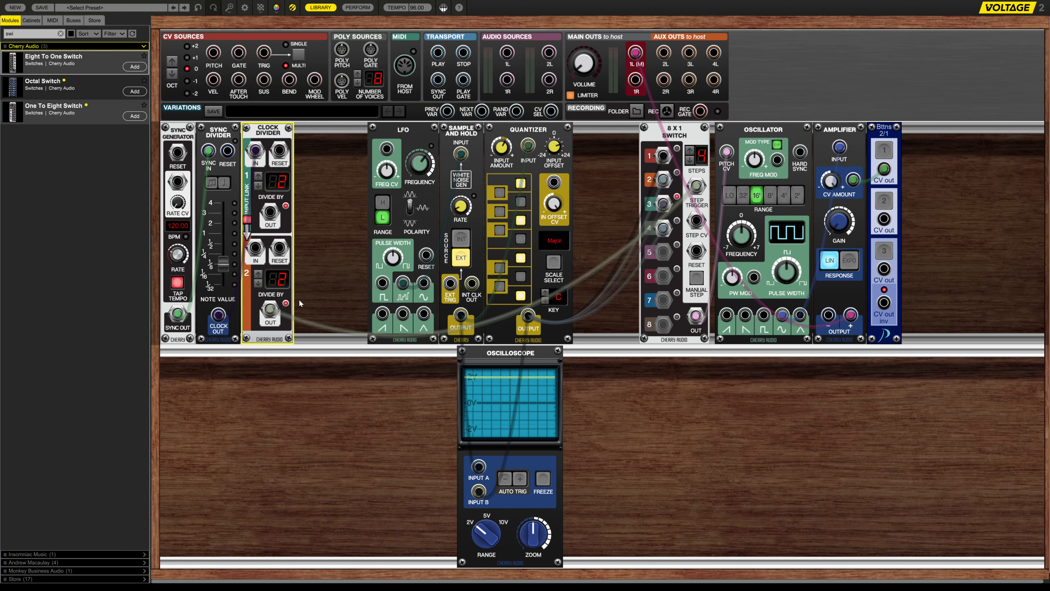
{"action": "left_click_drag", "start_coordinate": [275, 308], "coordinate": [438, 290]}
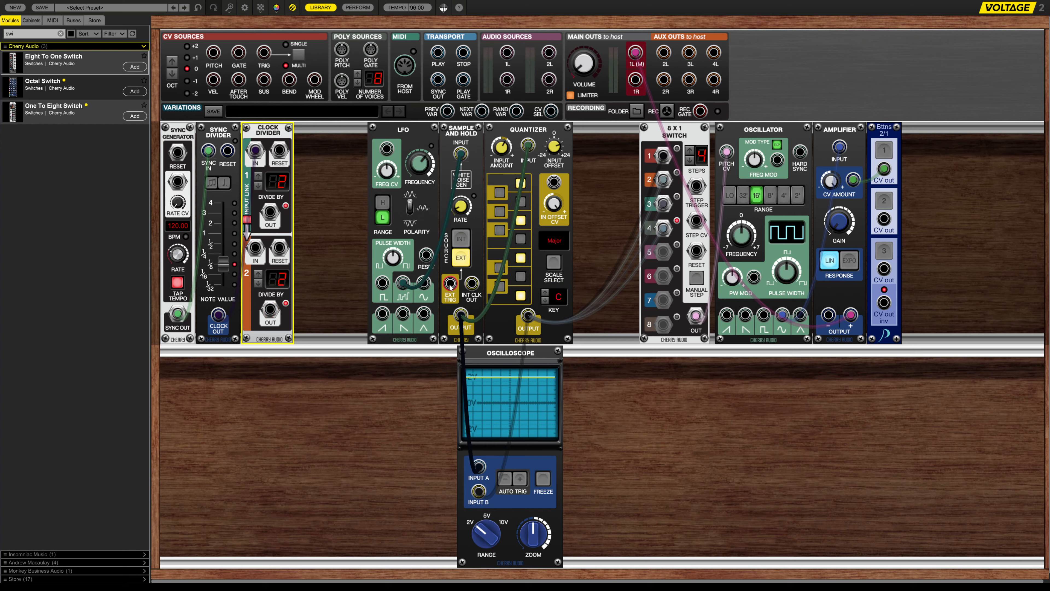
{"action": "left_click", "coordinate": [450, 286]}
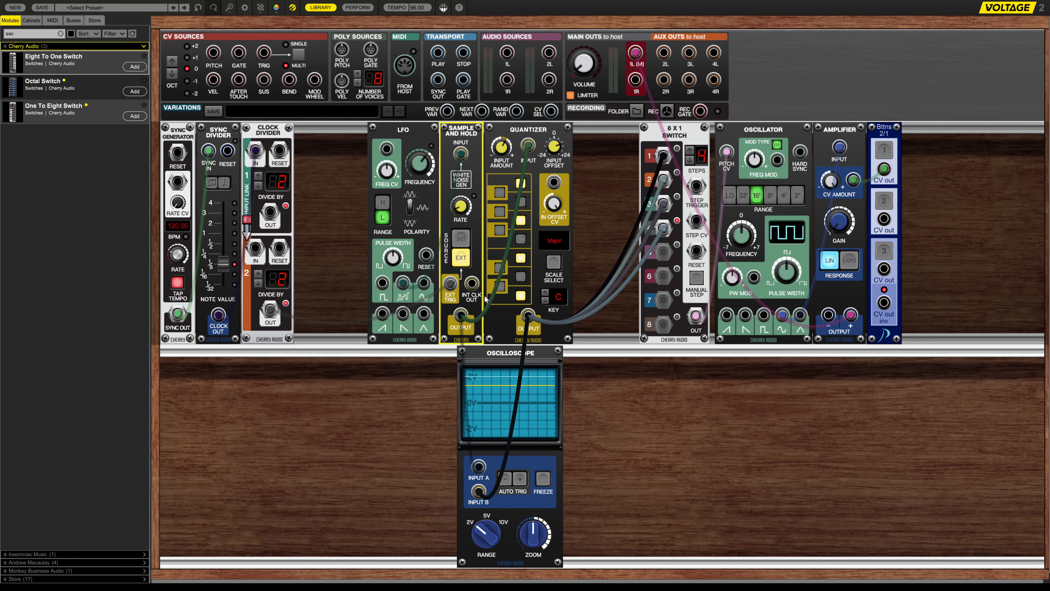
{"action": "left_click", "coordinate": [258, 275]}
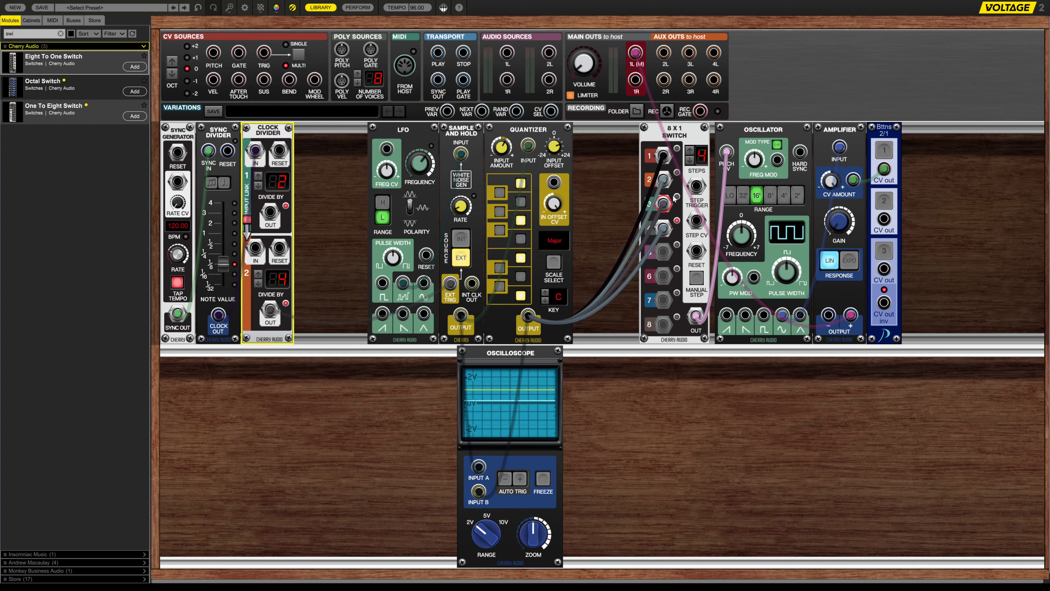
{"action": "left_click", "coordinate": [699, 188]}
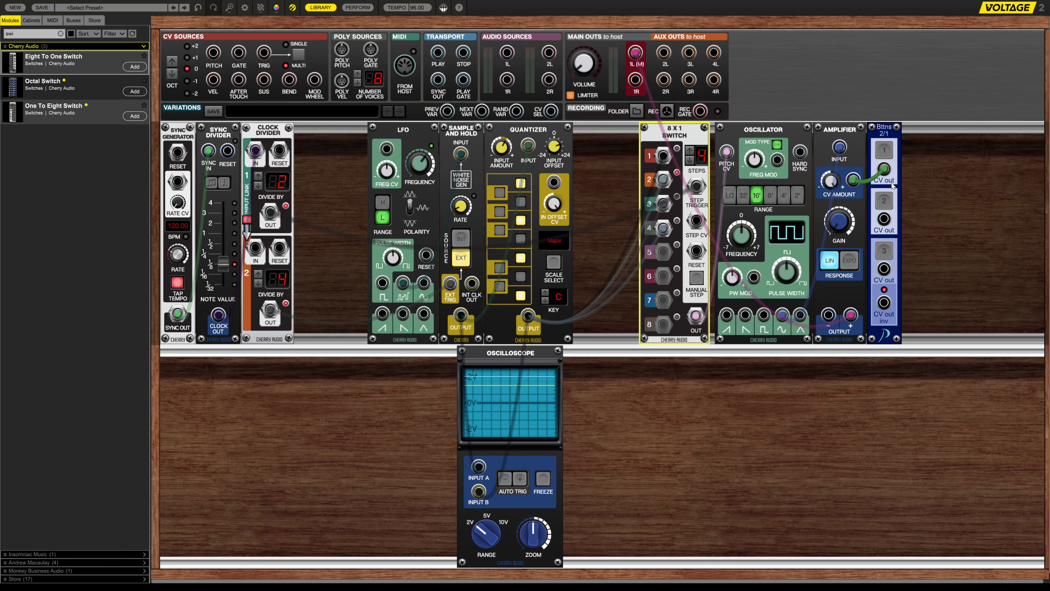
Set Clock Divider 1 to divide by 1, auditioning the sequence with button 1 before and after the change
{"action": "left_click", "coordinate": [885, 150]}
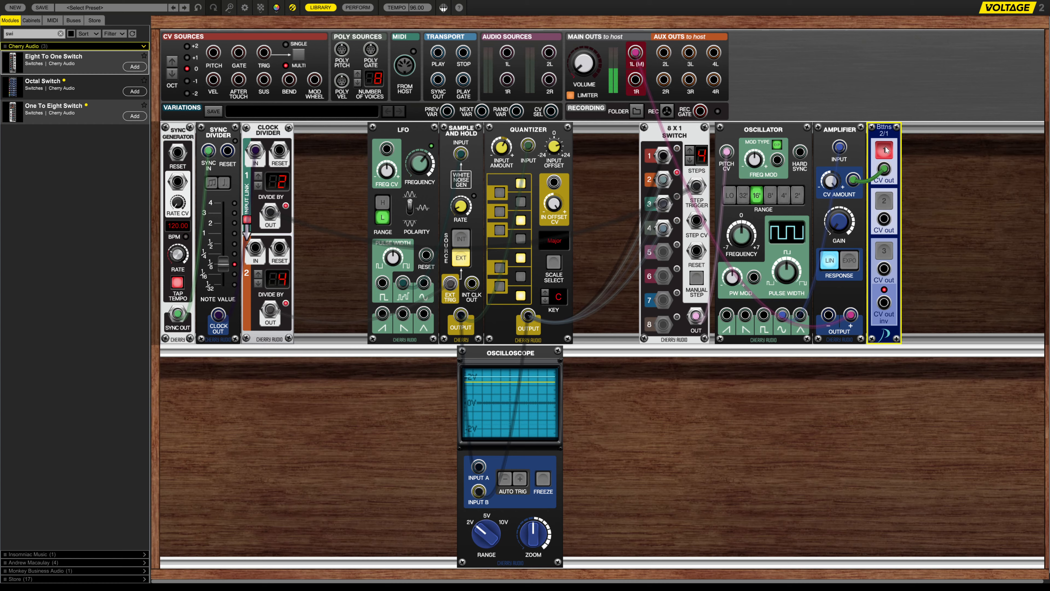
{"action": "left_click", "coordinate": [258, 185]}
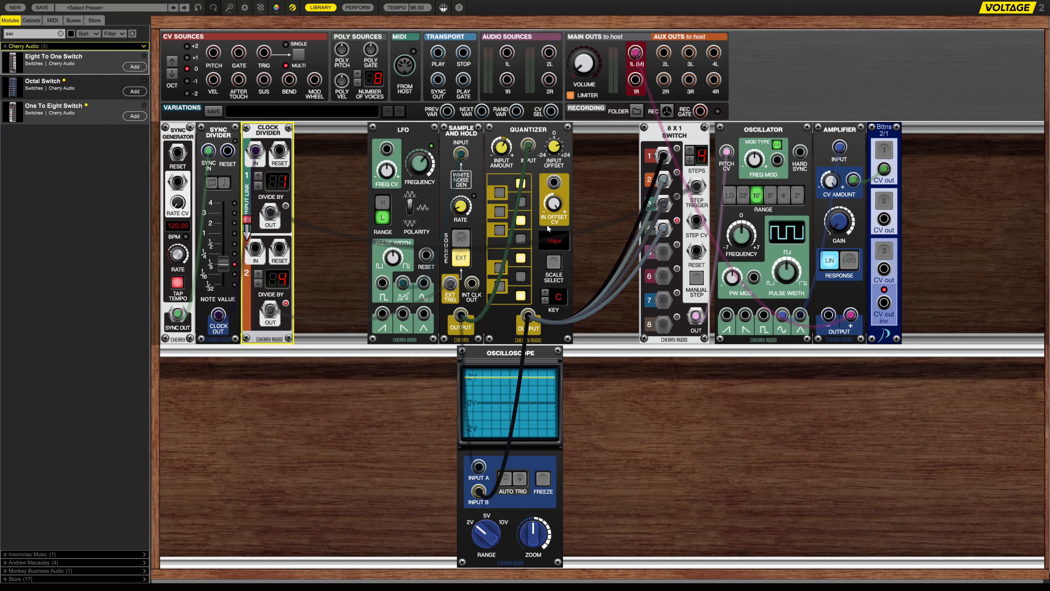
{"action": "left_click", "coordinate": [882, 150]}
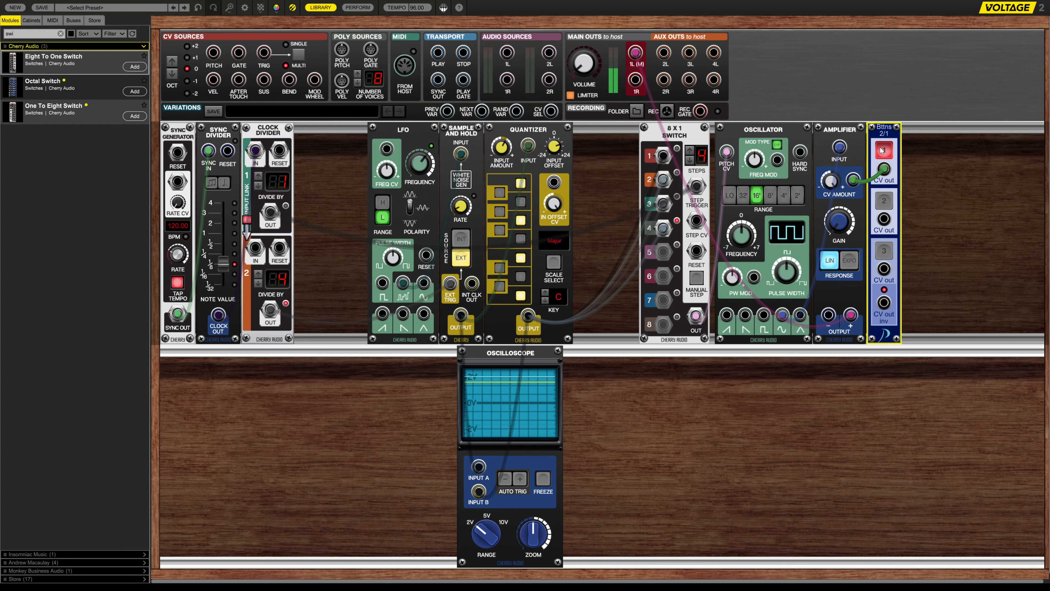
{"action": "left_click", "coordinate": [883, 150]}
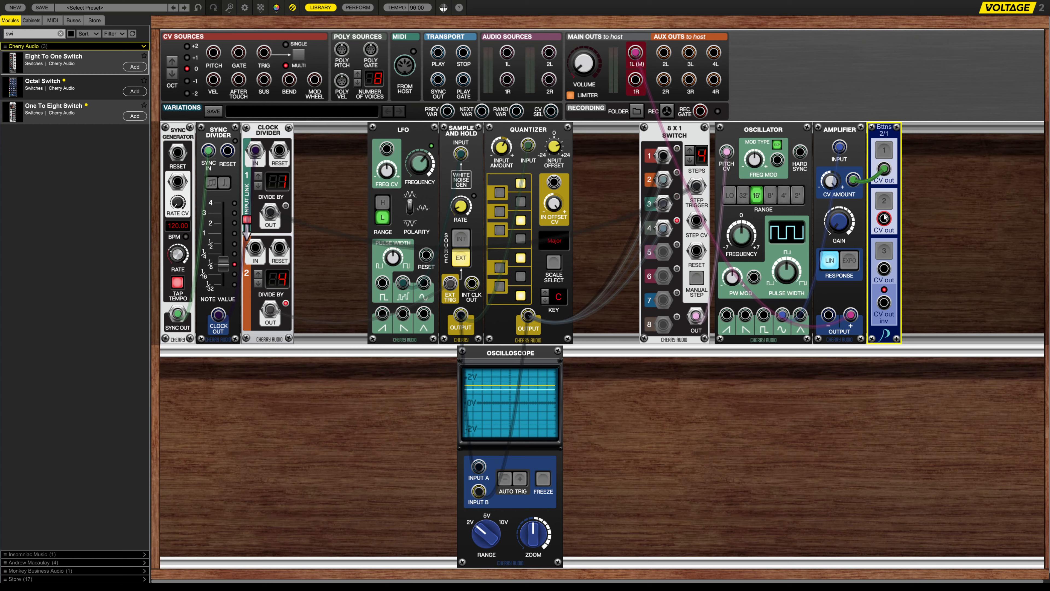
Patch button 2's CV output into the Switch's Reset and the Reset inputs of both Clock Divider sections
{"action": "left_click_drag", "start_coordinate": [884, 218], "coordinate": [697, 251]}
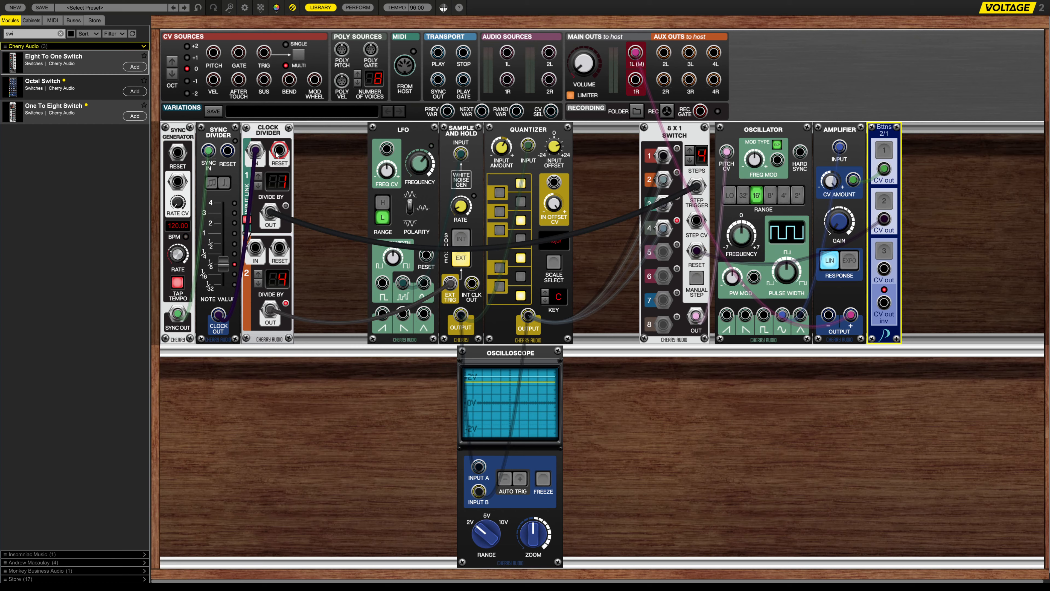
{"action": "left_click_drag", "start_coordinate": [280, 151], "coordinate": [883, 219]}
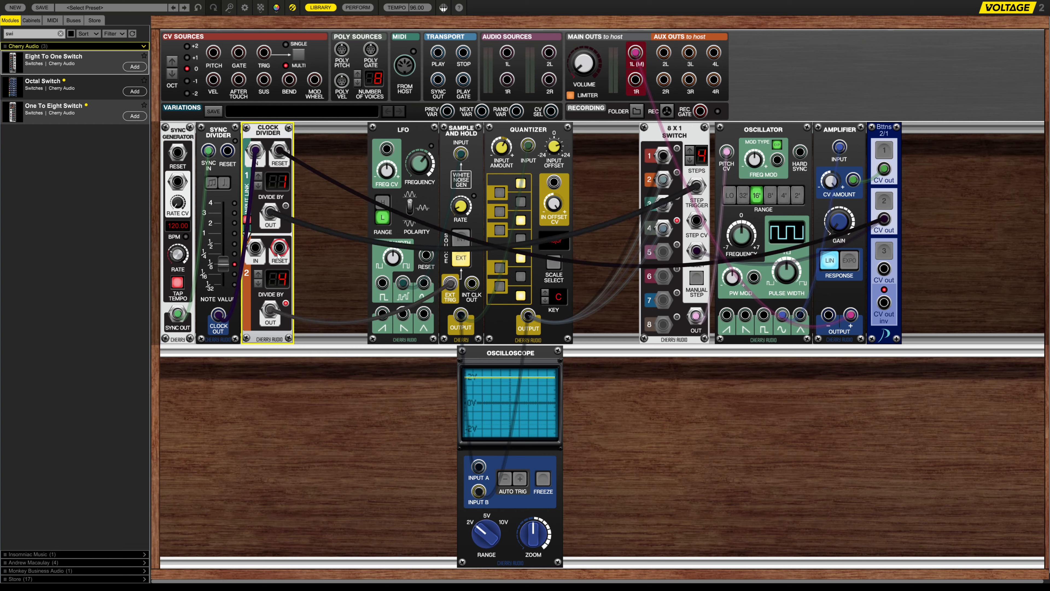
{"action": "left_click_drag", "start_coordinate": [443, 256], "coordinate": [884, 218]}
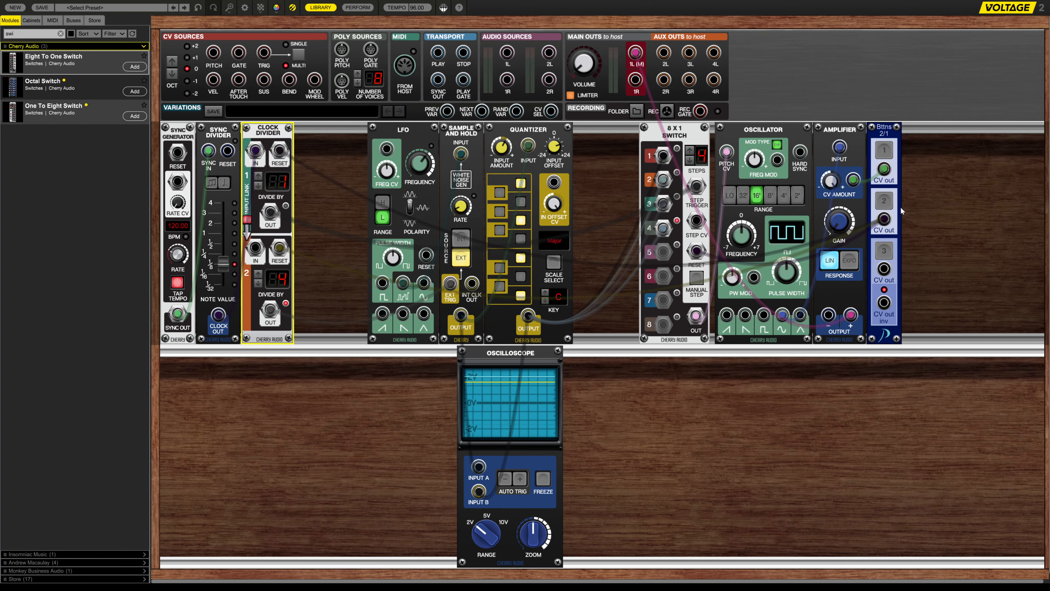
Reset the Switch and Clock Dividers with button 2, and audition the sequence with button 1
{"action": "left_click", "coordinate": [882, 202]}
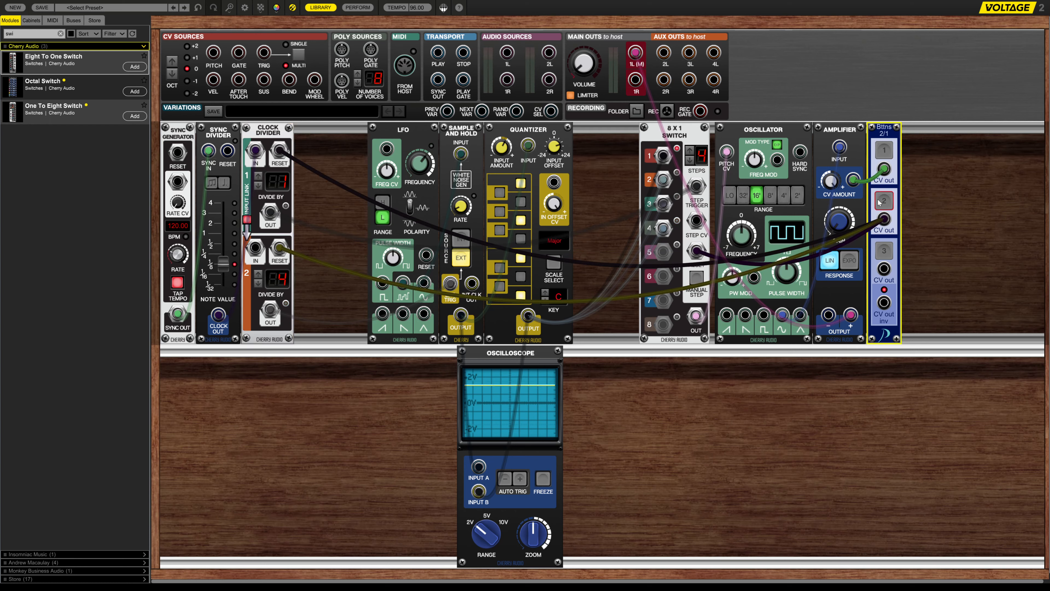
{"action": "left_click", "coordinate": [884, 152]}
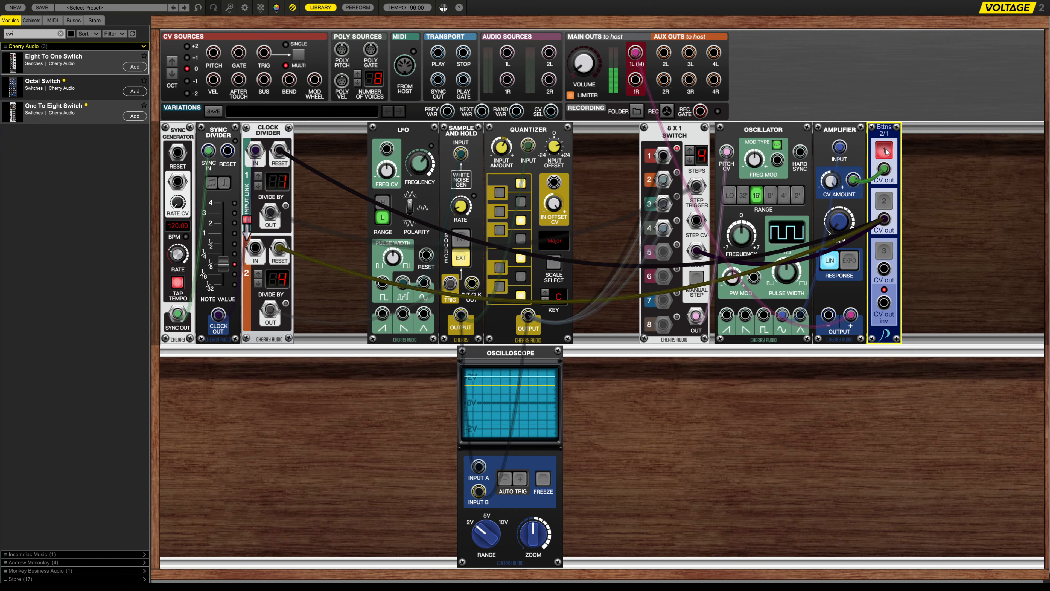
{"action": "left_click", "coordinate": [885, 152]}
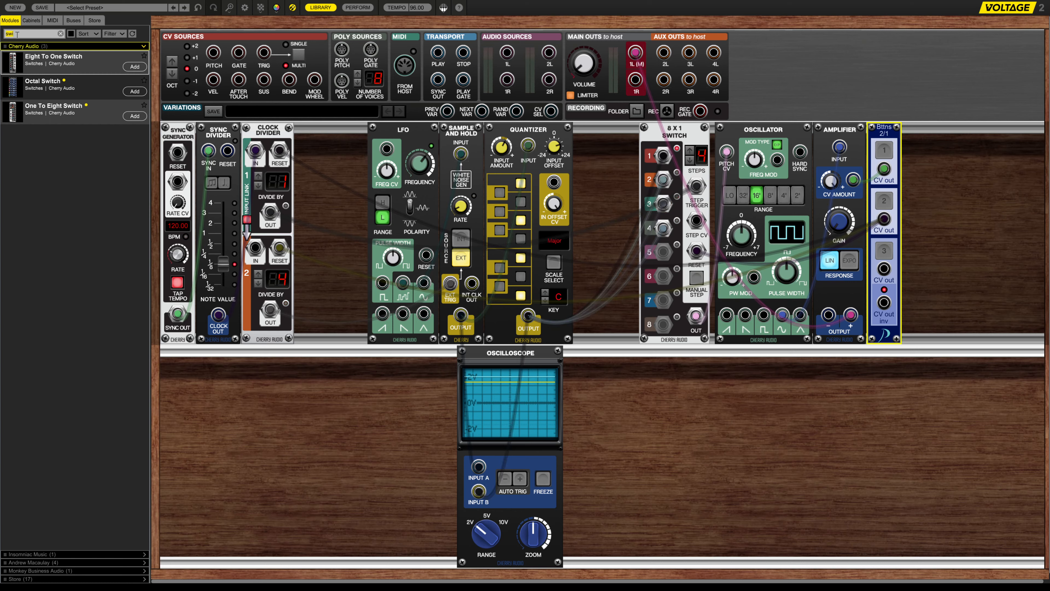
Find the DC Source module with the search "dc" and place it directly against the Quantizer
{"action": "type", "text": "dc"}
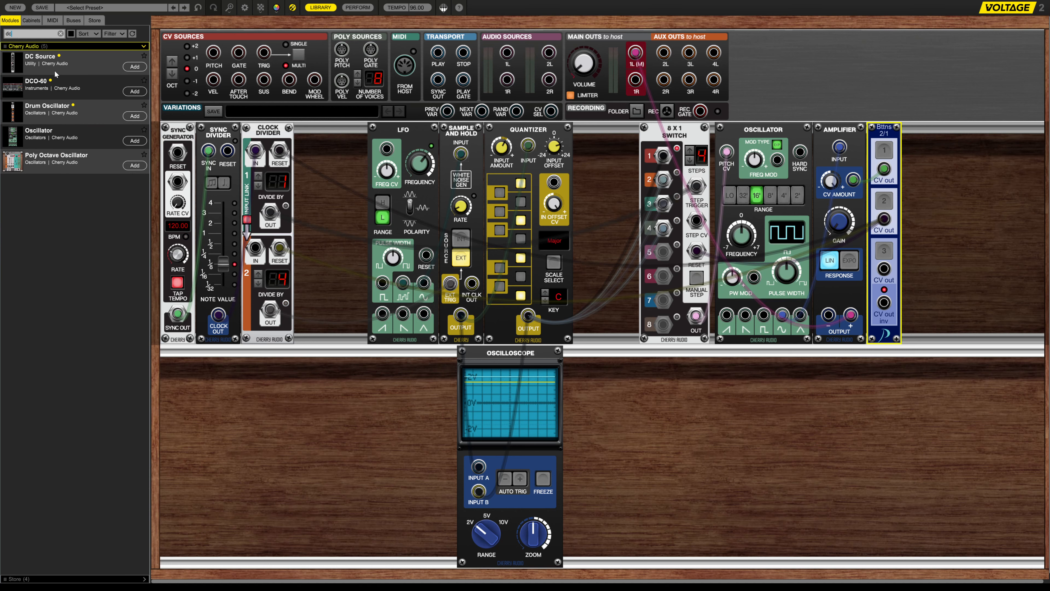
{"action": "left_click_drag", "start_coordinate": [54, 70], "coordinate": [622, 126]}
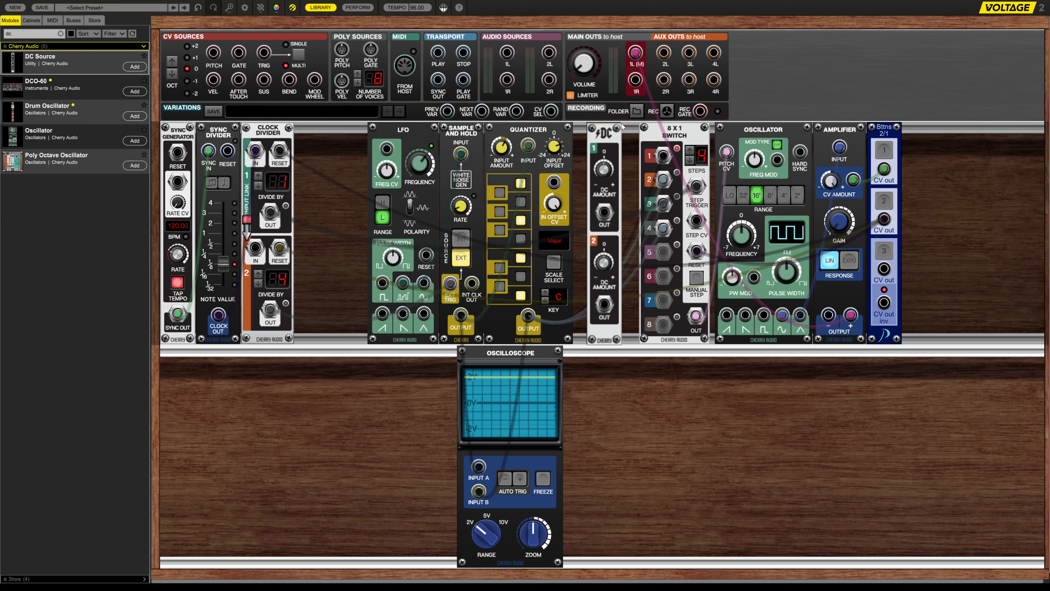
{"action": "left_click_drag", "start_coordinate": [622, 126], "coordinate": [610, 122]}
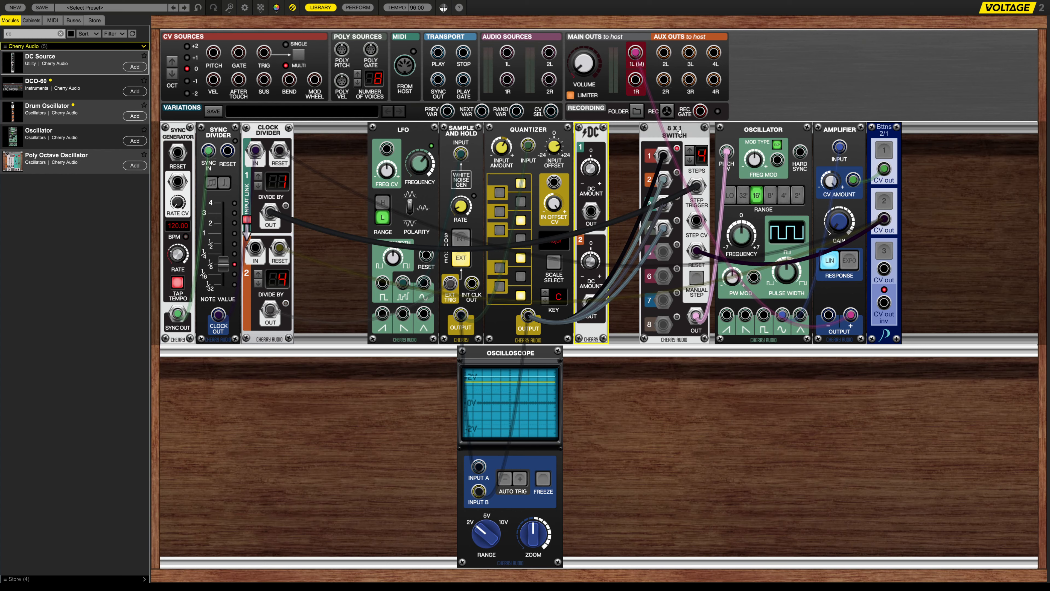
Shift the 8 x 1 Switch aside and insert a second DC Source between the first one and the Switch
{"action": "left_click_drag", "start_coordinate": [679, 131], "coordinate": [707, 132]}
{"action": "left_click", "coordinate": [584, 132]}
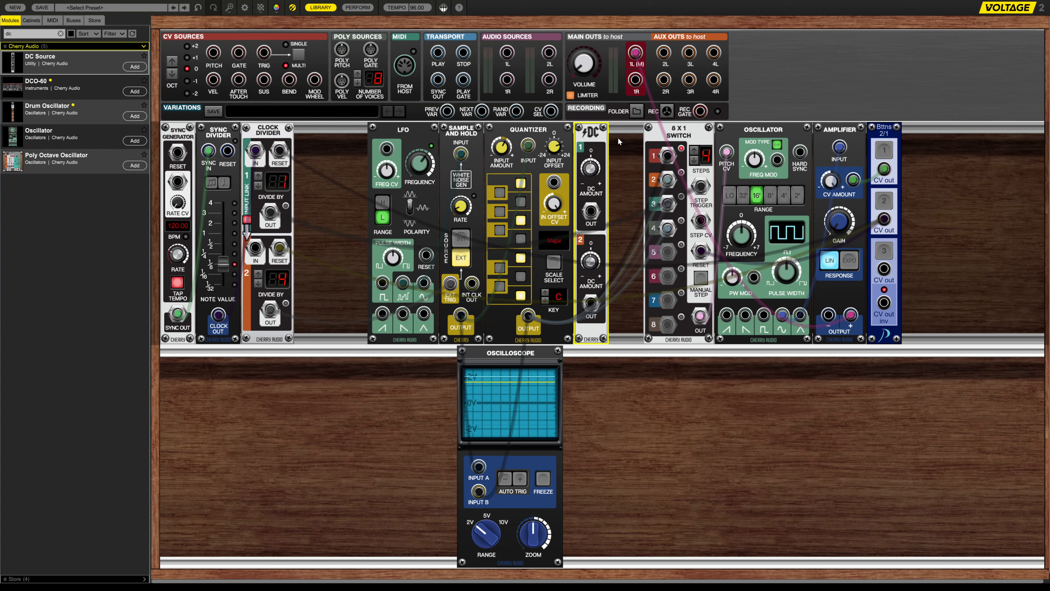
{"action": "mouse_move", "coordinate": [586, 132]}
{"action": "left_mouse_down"}
{"action": "mouse_move", "coordinate": [610, 133]}
{"action": "mouse_move", "coordinate": [586, 132]}
{"action": "left_mouse_up"}
{"action": "mouse_move", "coordinate": [99, 63]}
{"action": "left_mouse_down"}
{"action": "mouse_move", "coordinate": [786, 190]}
{"action": "mouse_move", "coordinate": [595, 86]}
{"action": "mouse_move", "coordinate": [623, 218]}
{"action": "mouse_move", "coordinate": [674, 225]}
{"action": "left_mouse_up"}
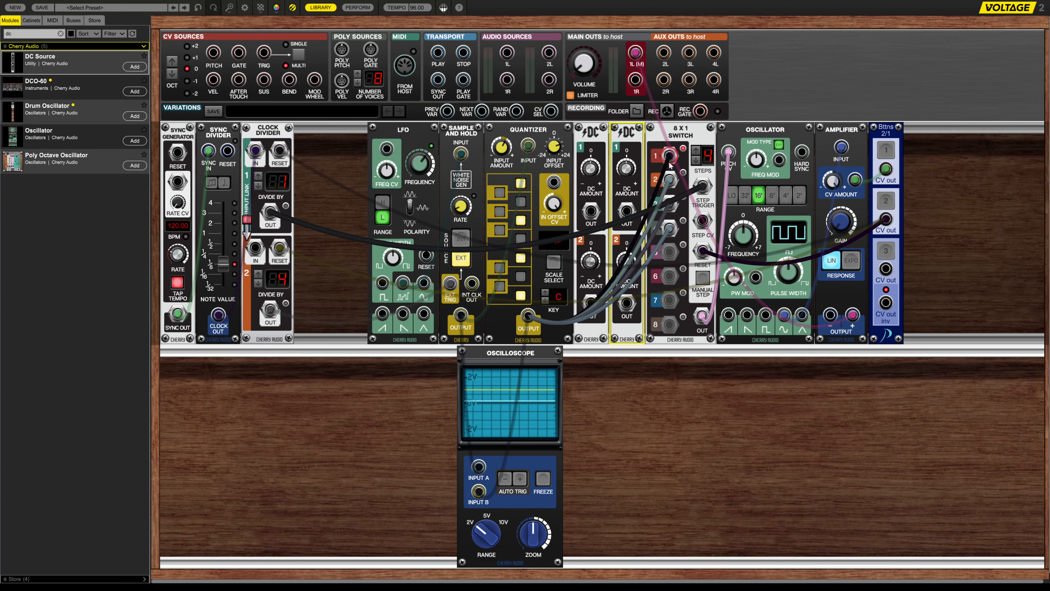
Set the first DC Source's DC Amount 1 to .333 volts and its DC Amount 2 to .58 volts
{"action": "double_click", "coordinate": [591, 168]}
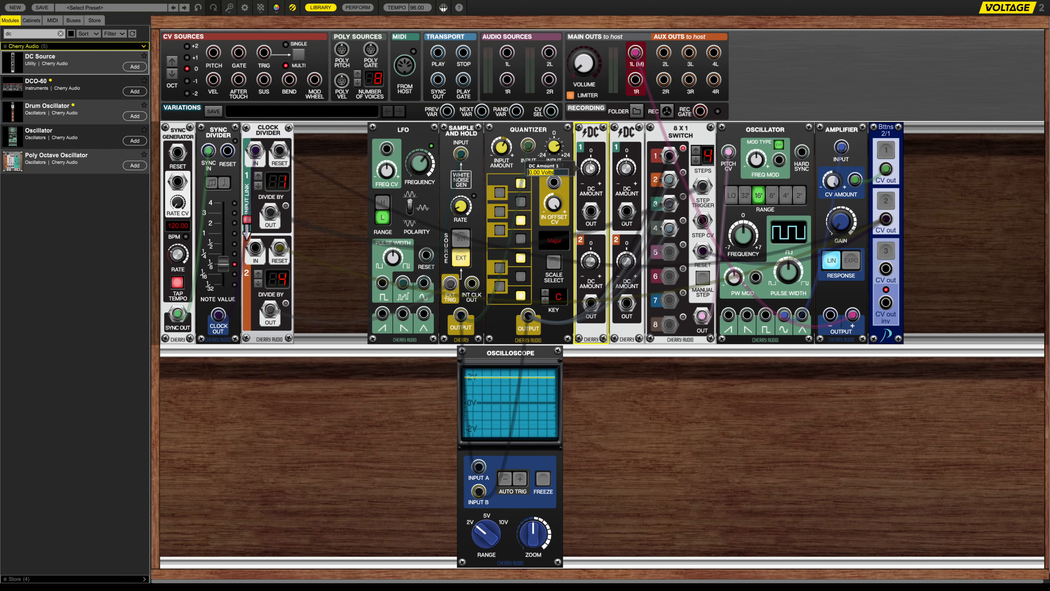
{"action": "type", "text": ".333"}
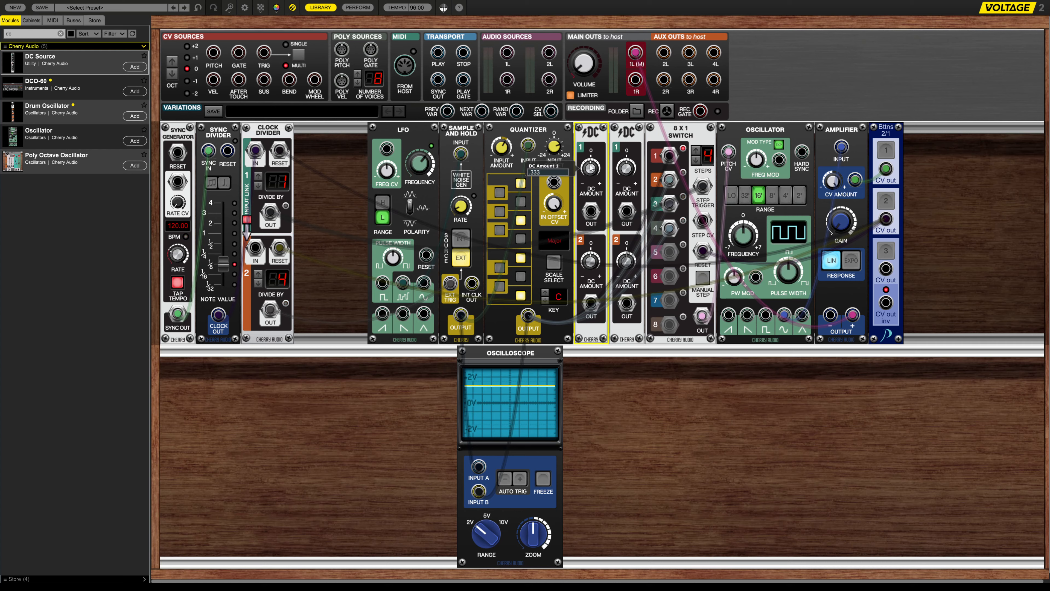
{"action": "key", "text": "Return"}
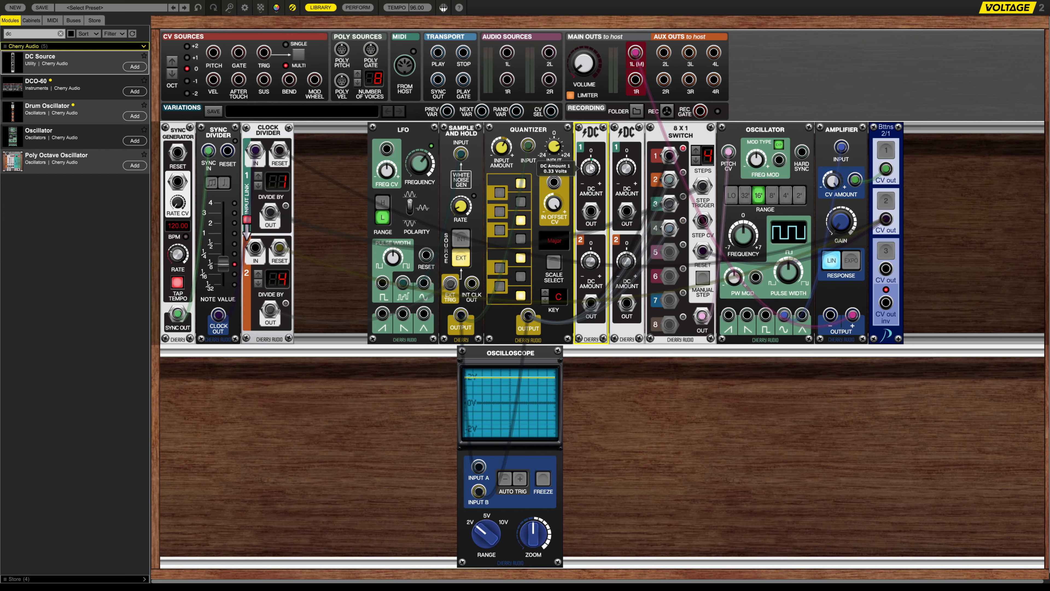
{"action": "double_click", "coordinate": [590, 261]}
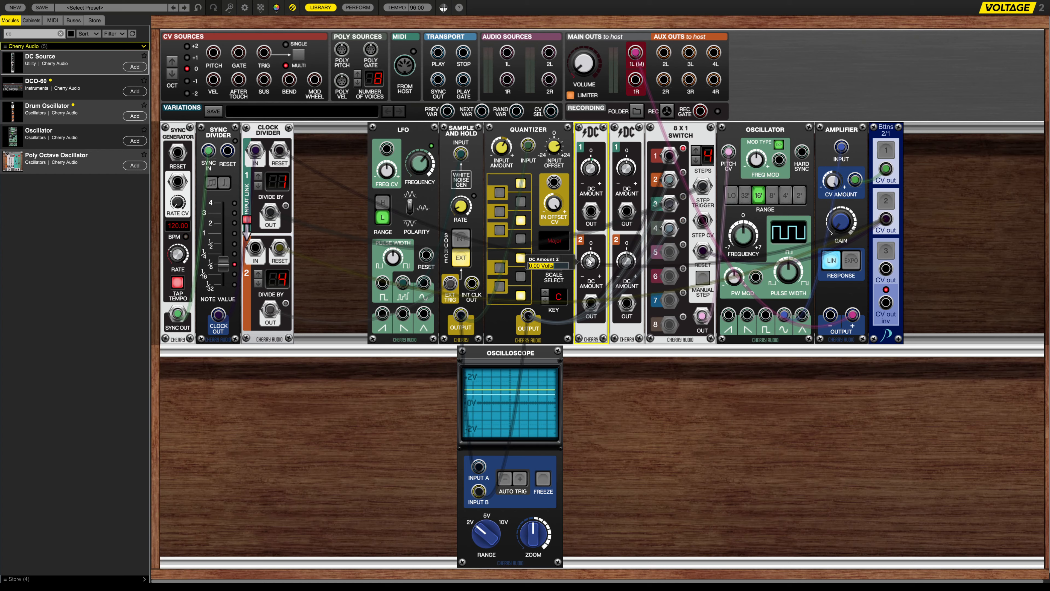
{"action": "type", "text": ".5"}
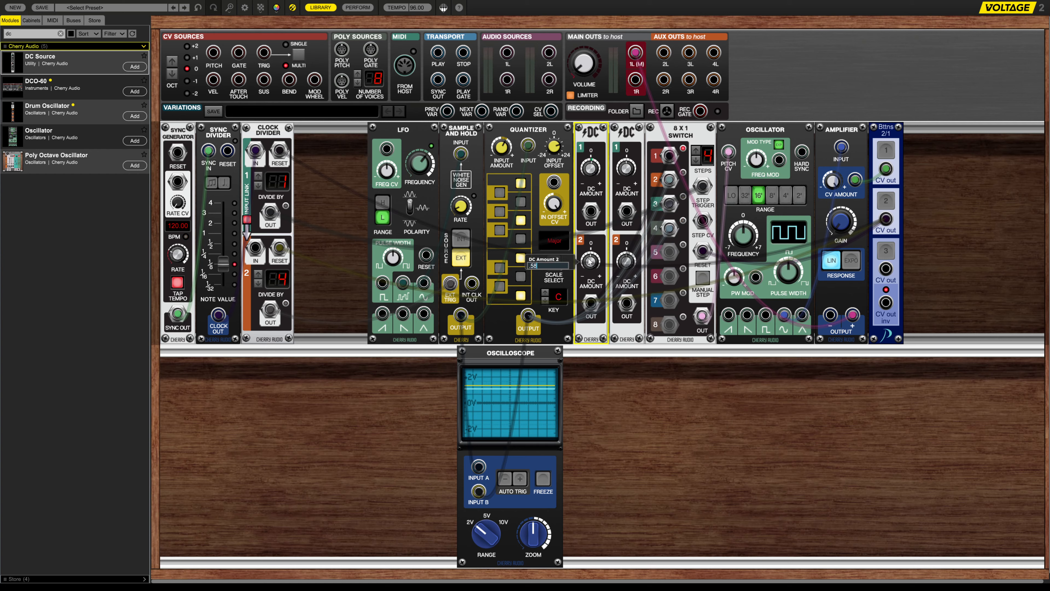
{"action": "type", "text": "8"}
{"action": "key", "text": "Return"}
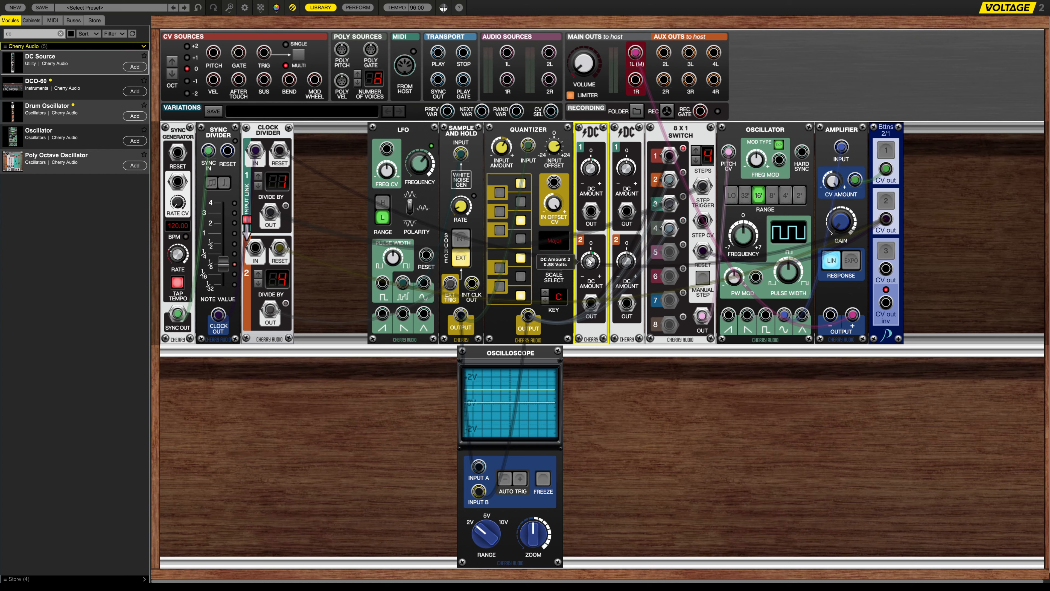
Set DC Amount 1 of the second DC Source to .92 volts
{"action": "double_click", "coordinate": [627, 172]}
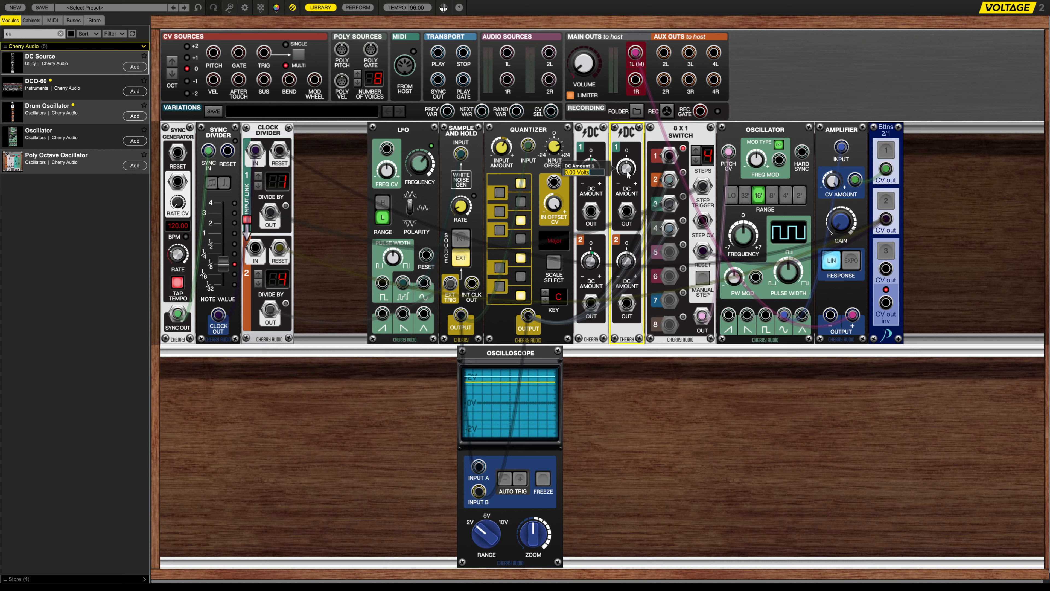
{"action": "type", "text": "92"}
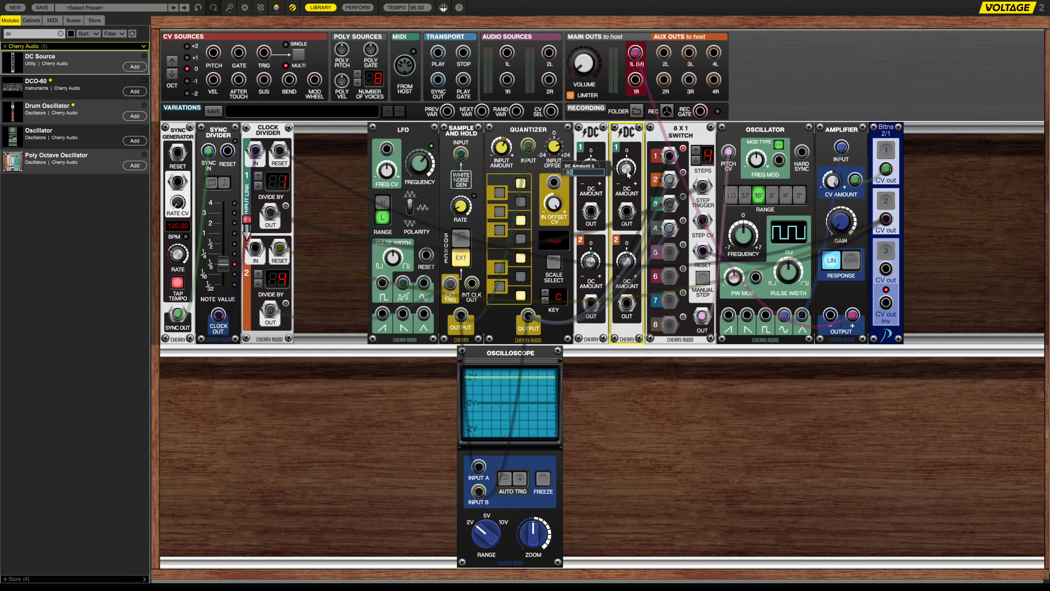
{"action": "key", "text": "Return"}
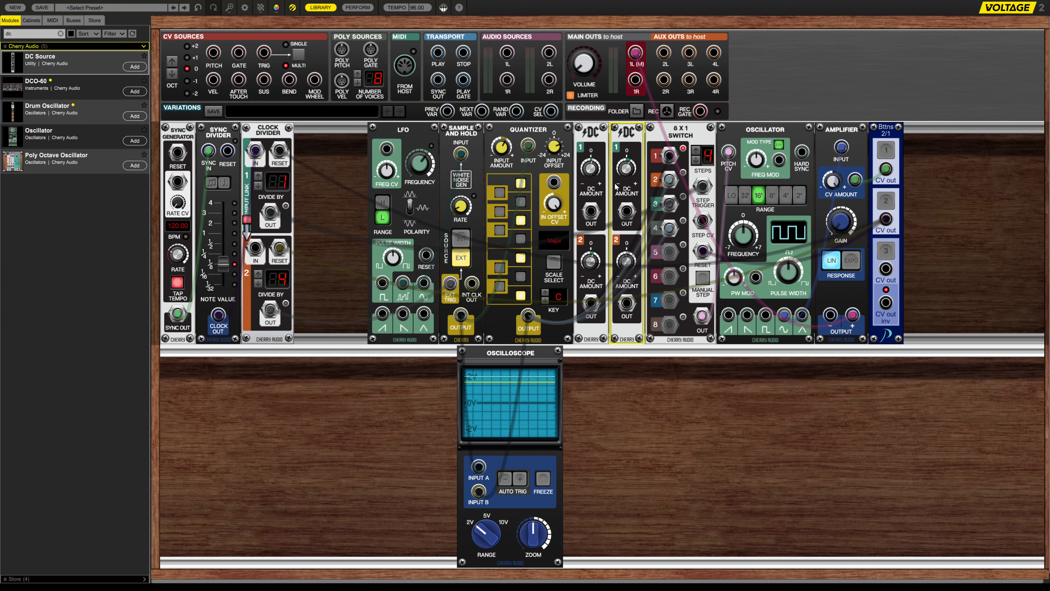
{"action": "mouse_move", "coordinate": [627, 168]}
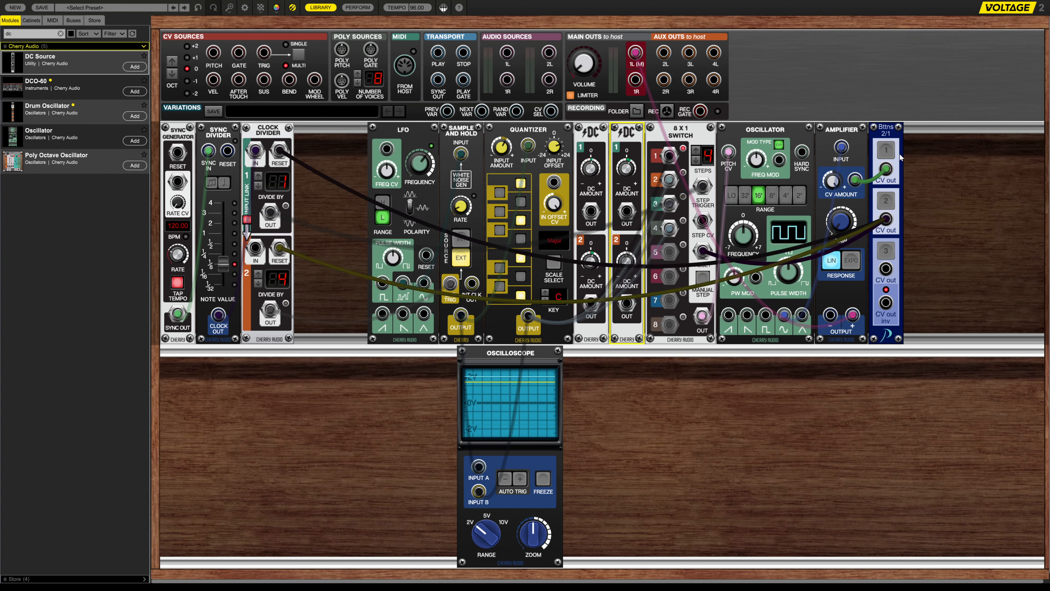
Raise the Amplifier's gain, and patch the first DC Source's two outputs and the second's upper output into Switch inputs 2, 3 and 4
{"action": "left_click_drag", "start_coordinate": [839, 225], "coordinate": [828, 104]}
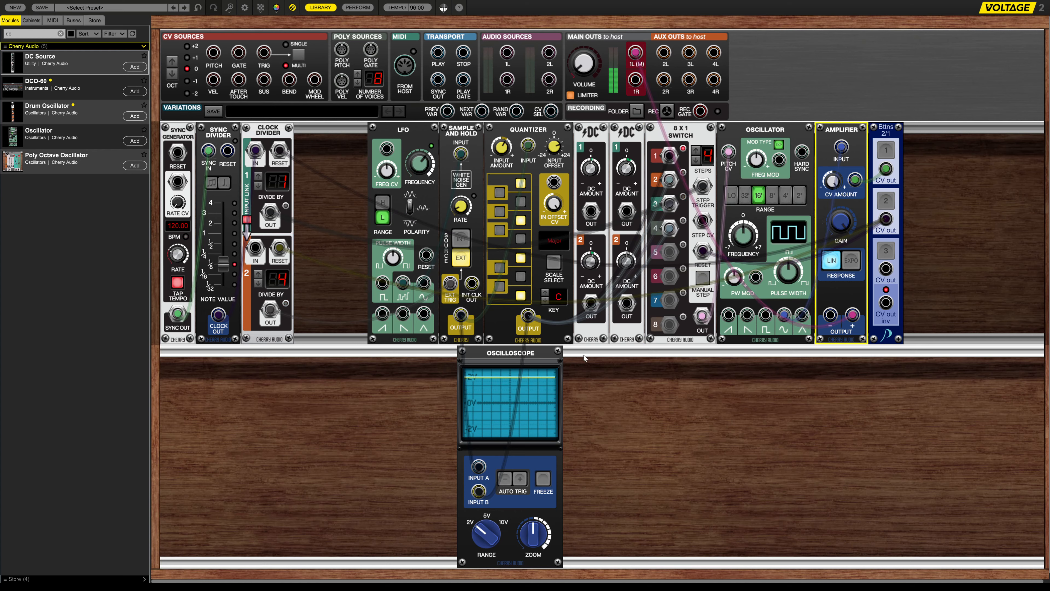
{"action": "left_click_drag", "start_coordinate": [590, 211], "coordinate": [669, 181]}
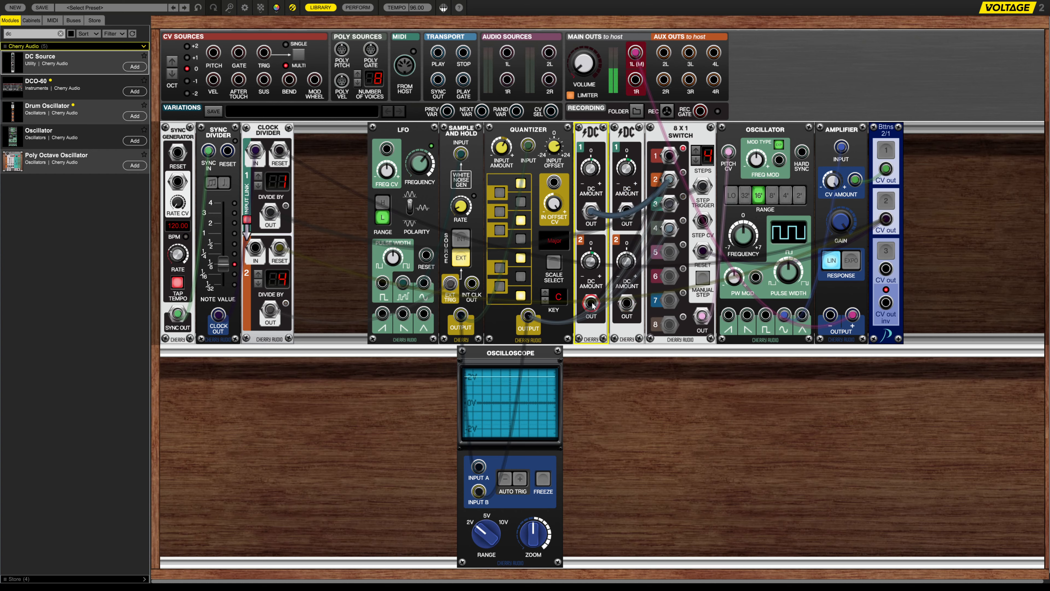
{"action": "left_click_drag", "start_coordinate": [593, 305], "coordinate": [668, 206]}
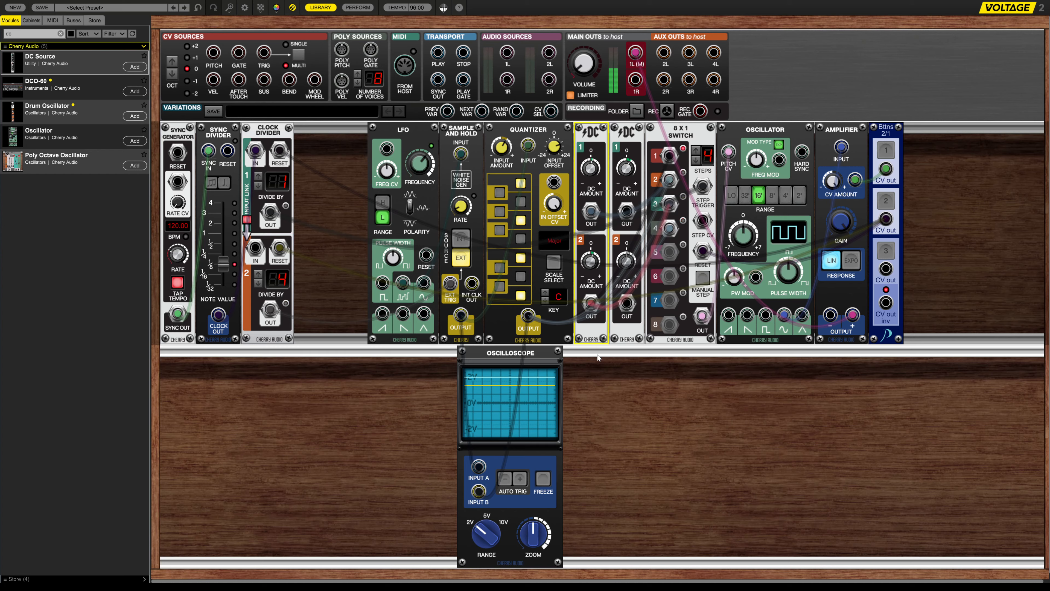
{"action": "left_click", "coordinate": [627, 211]}
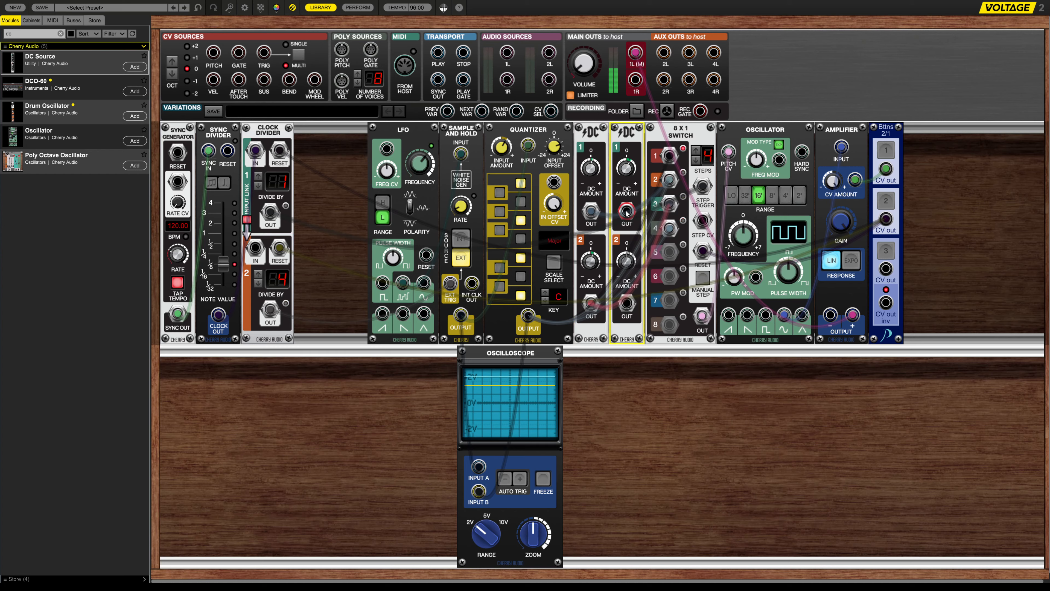
{"action": "left_click_drag", "start_coordinate": [627, 211], "coordinate": [668, 228]}
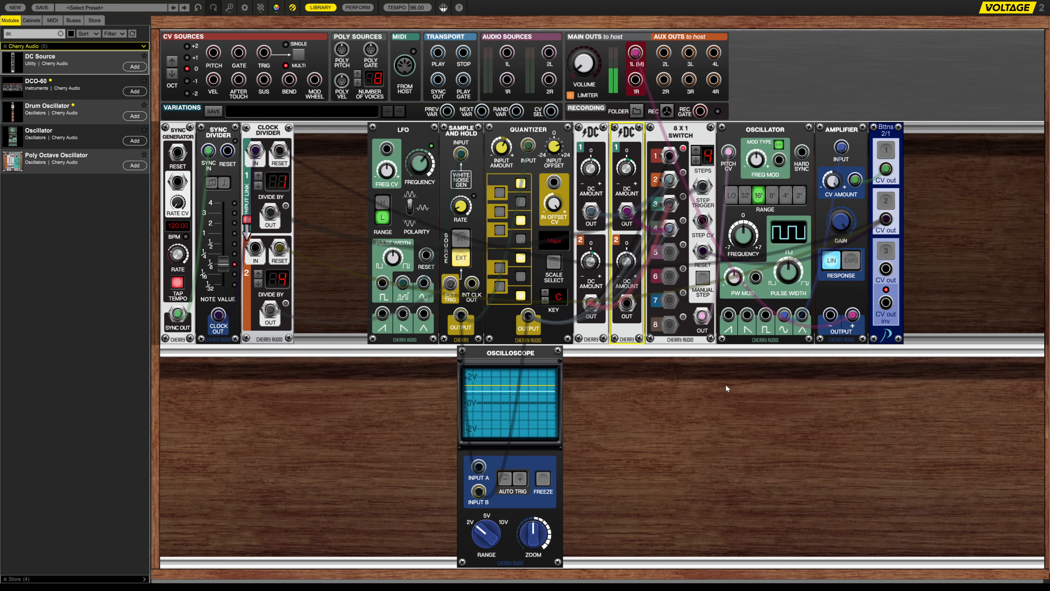